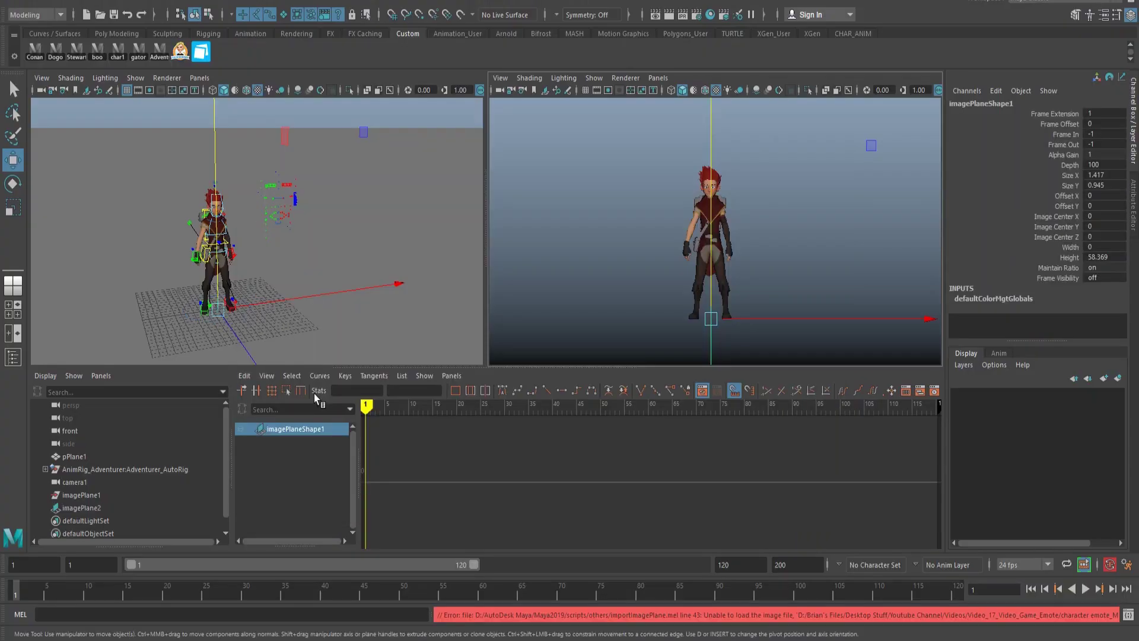
Load the reference movie onto an image plane and pose the hips and body controls to match the actor.
left_click(824, 480)
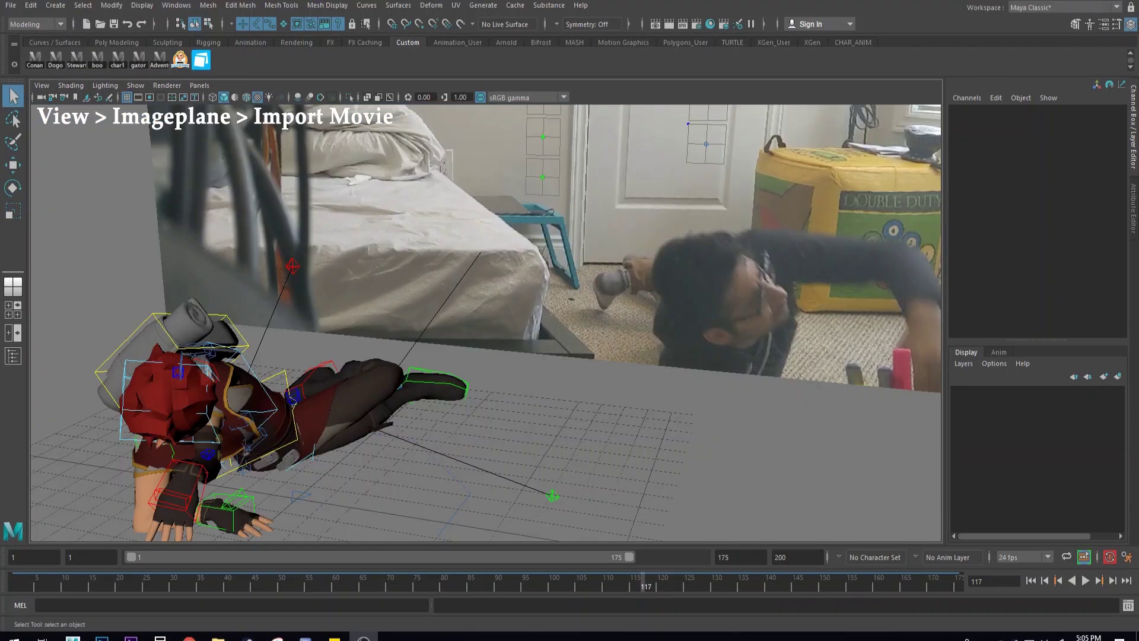
left_click_drag(450, 350, 473, 358, "alt")
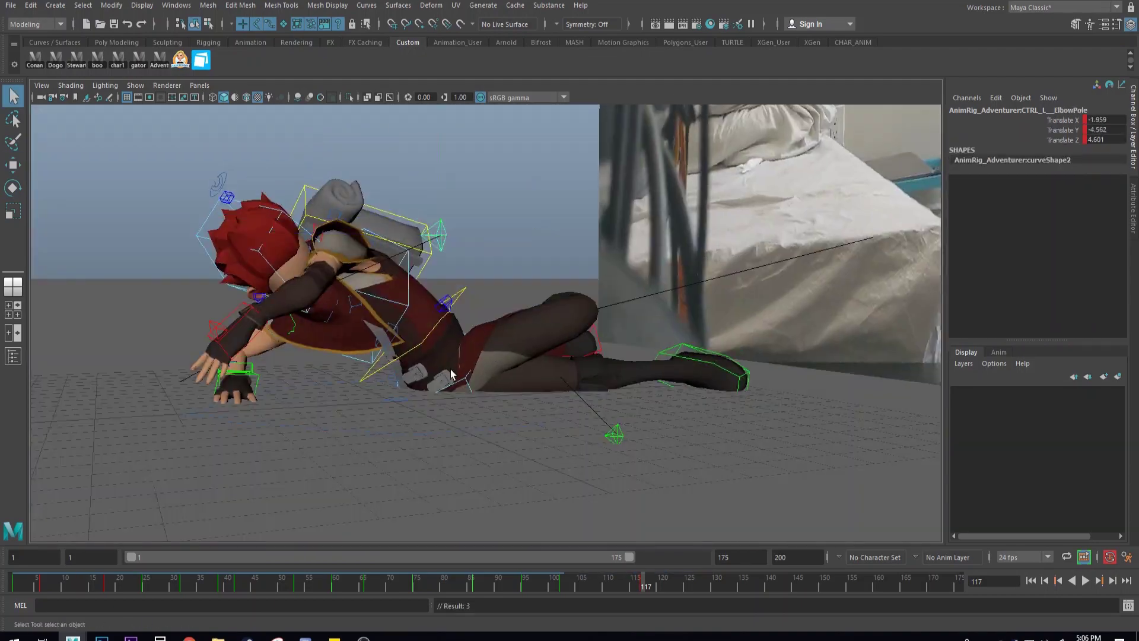
left_click(405, 328)
key("e")
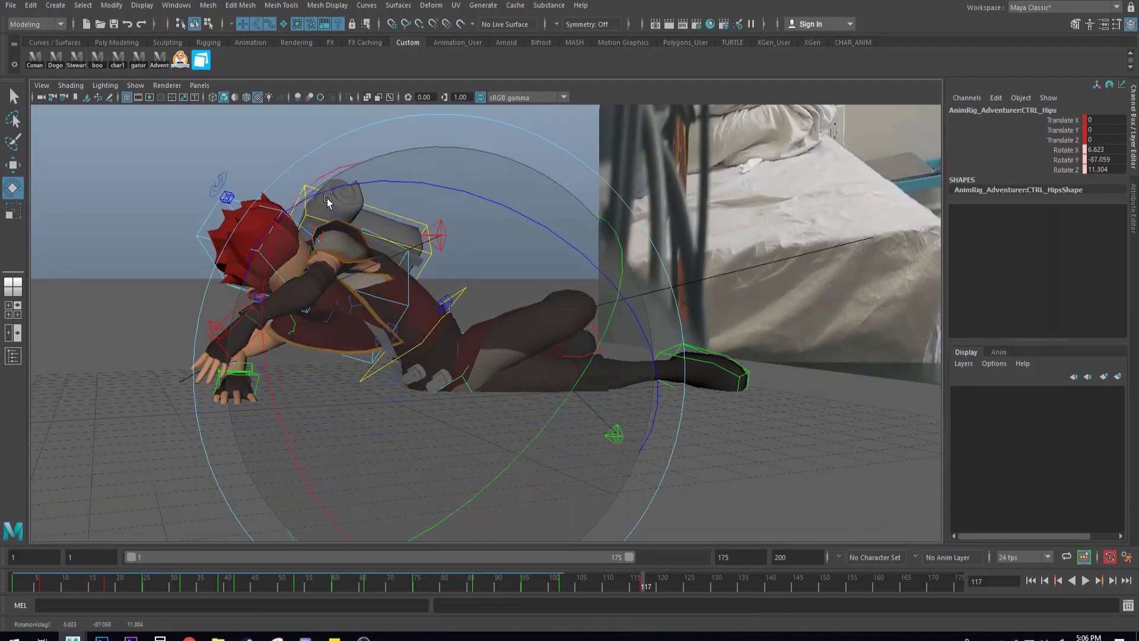
key("q")
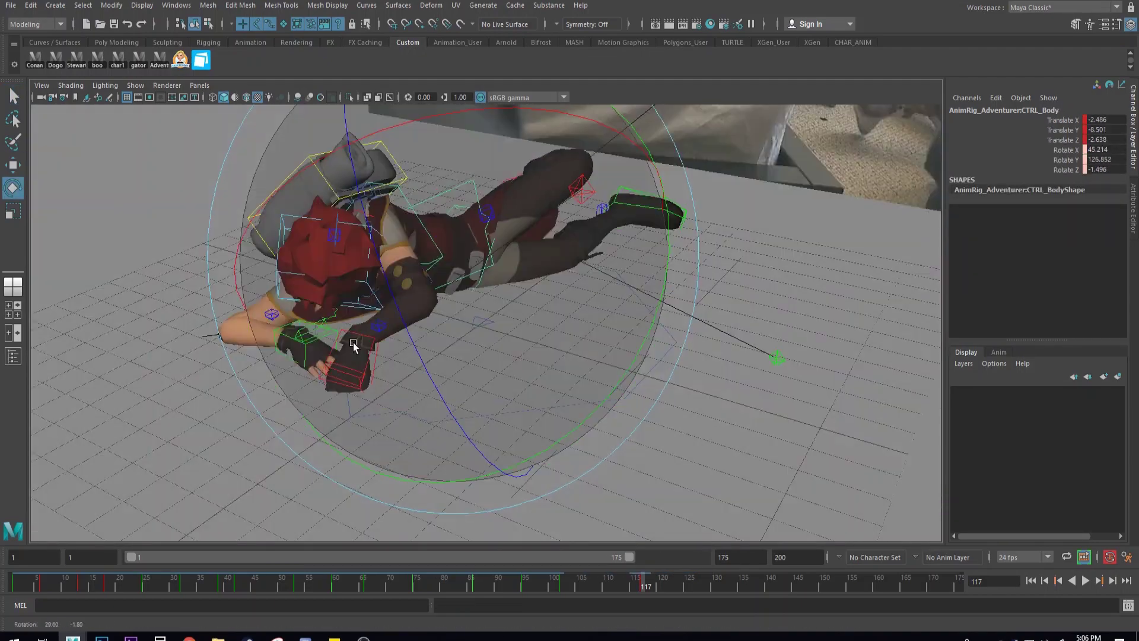
left_click(480, 291)
key("w")
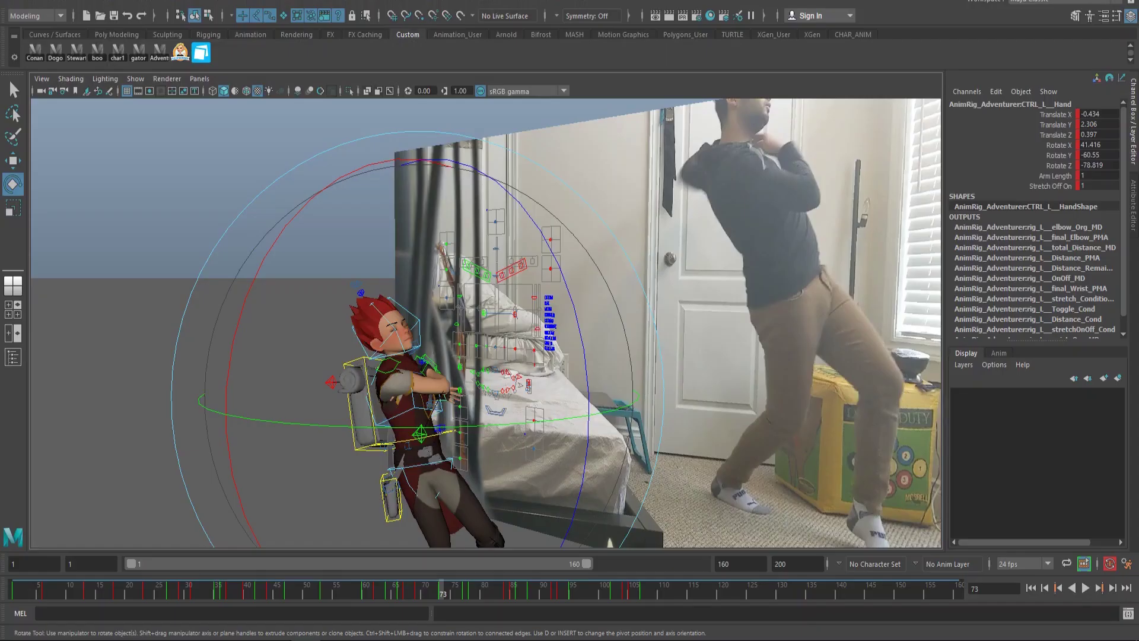
Scrub the timeline to review the keyed poses, stopping at frame 65.
key("q")
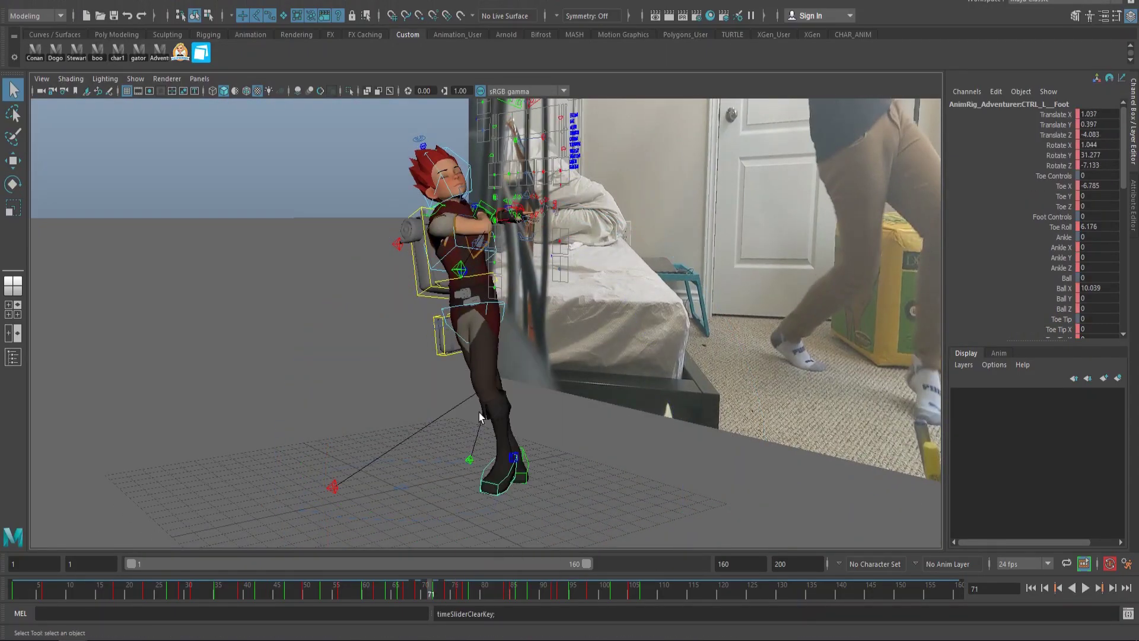
left_click_drag(436, 590, 539, 594)
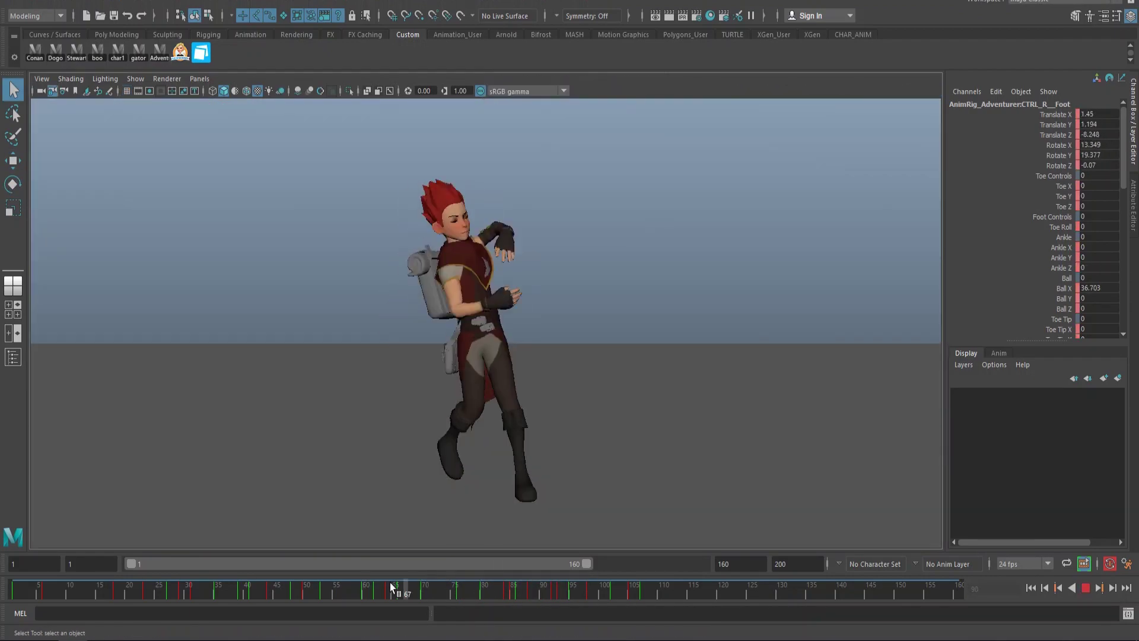
left_click_drag(390, 584, 436, 593)
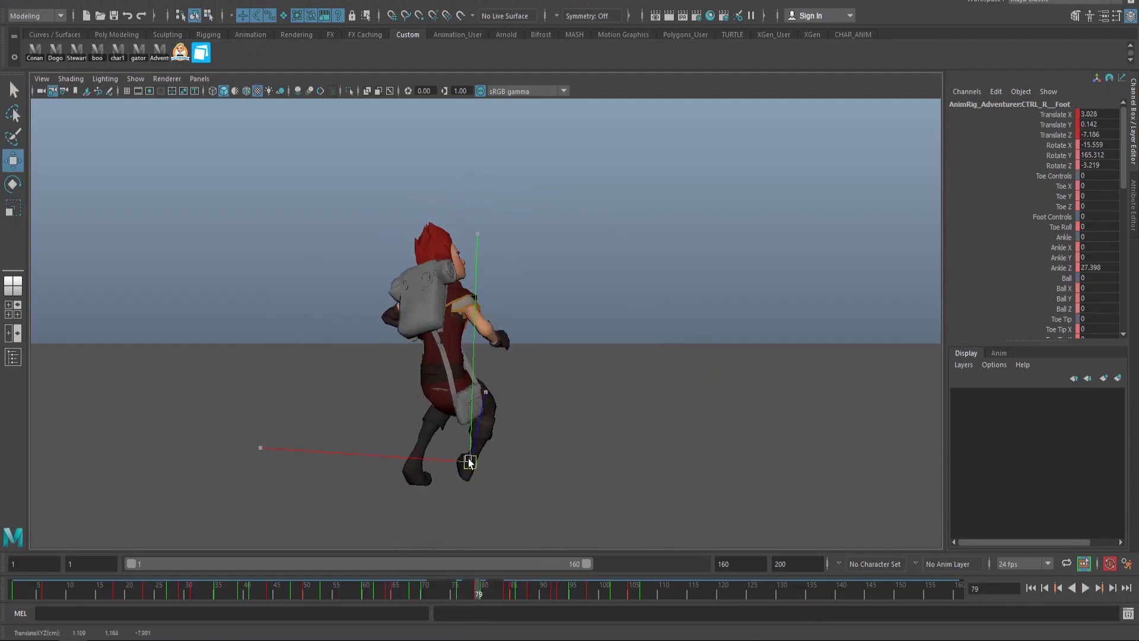
key("period")
Play the animation, then refine the right foot and chest controls while scrubbing to frame 88.
key("q")
key("alt+v")
left_click(537, 584)
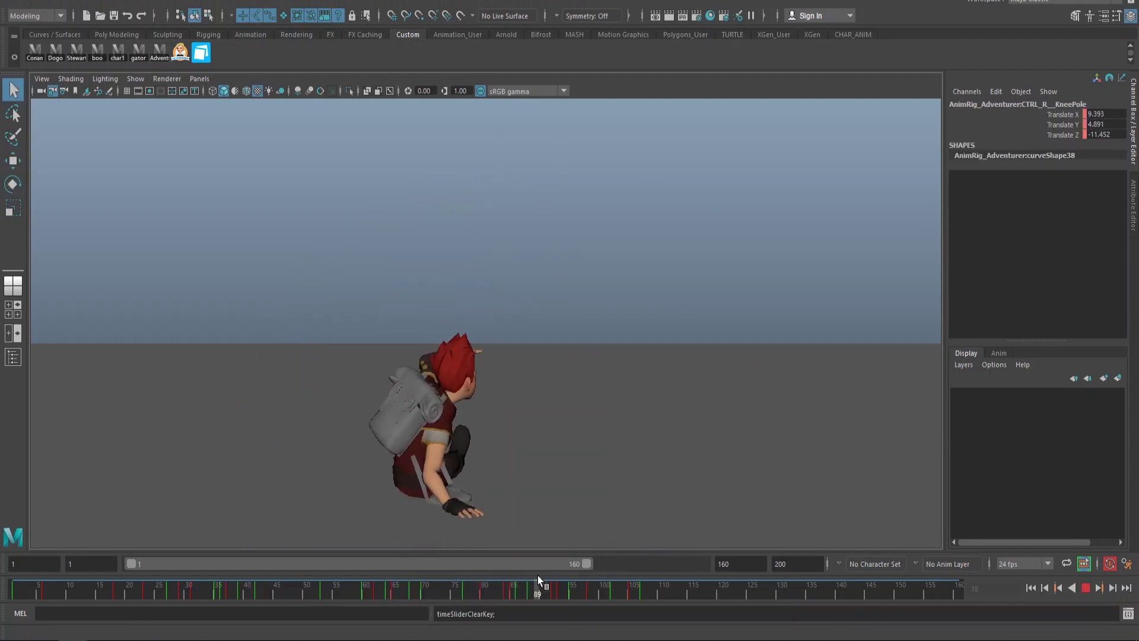
left_click(135, 79)
left_click(177, 277)
left_click_drag(451, 593, 634, 594)
key("e")
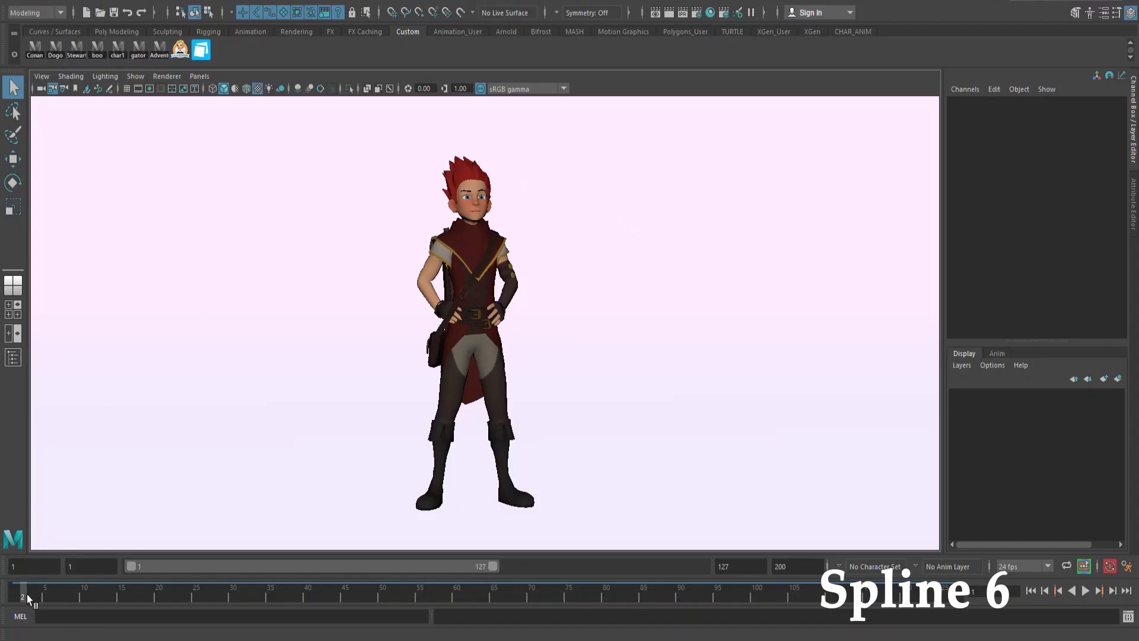
Scrub to frame 62 and select the green projectile cylinder pCylinder2.
left_click_drag(27, 593, 470, 604)
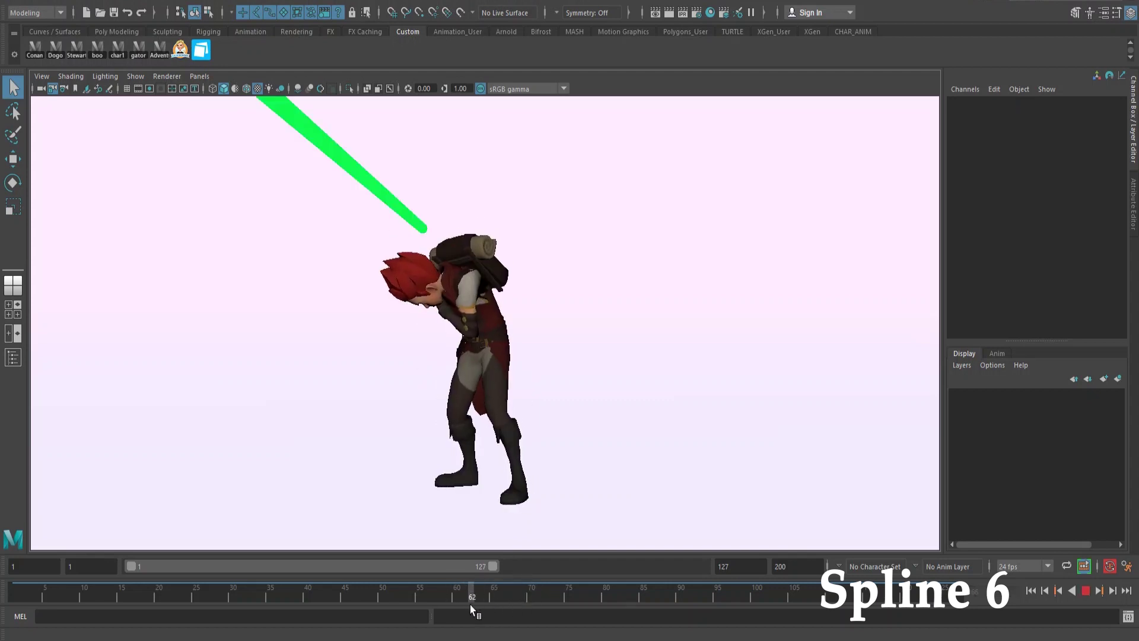
left_click(379, 189)
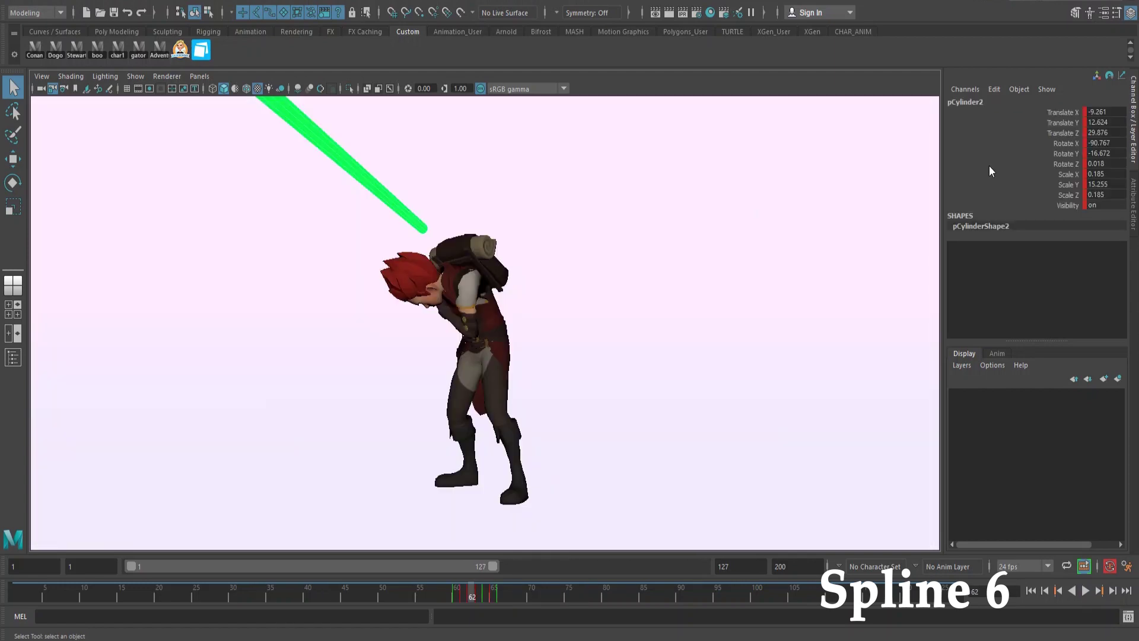
key("ctrl+a")
Drag the blinn1 Ambient Color down to mid-grey to darken the green projectile beam.
left_click(984, 109)
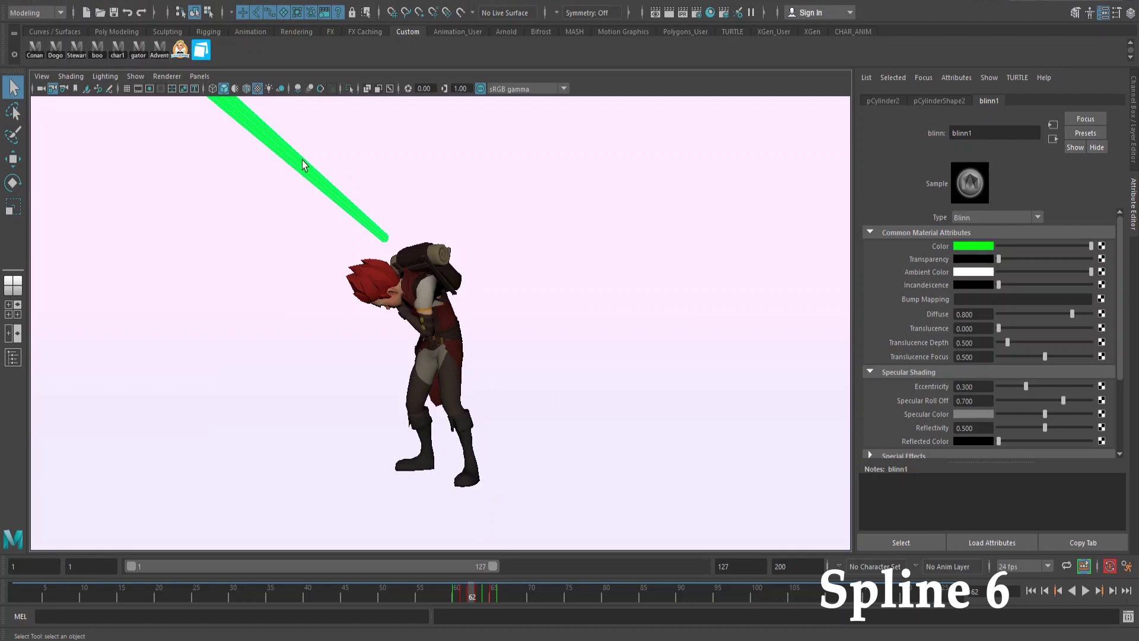
right_click_drag(304, 165, 299, 473)
mouse_move(1015, 273)
left_mouse_down()
mouse_move(998, 272)
mouse_move(1113, 269)
mouse_move(1035, 272)
left_mouse_up()
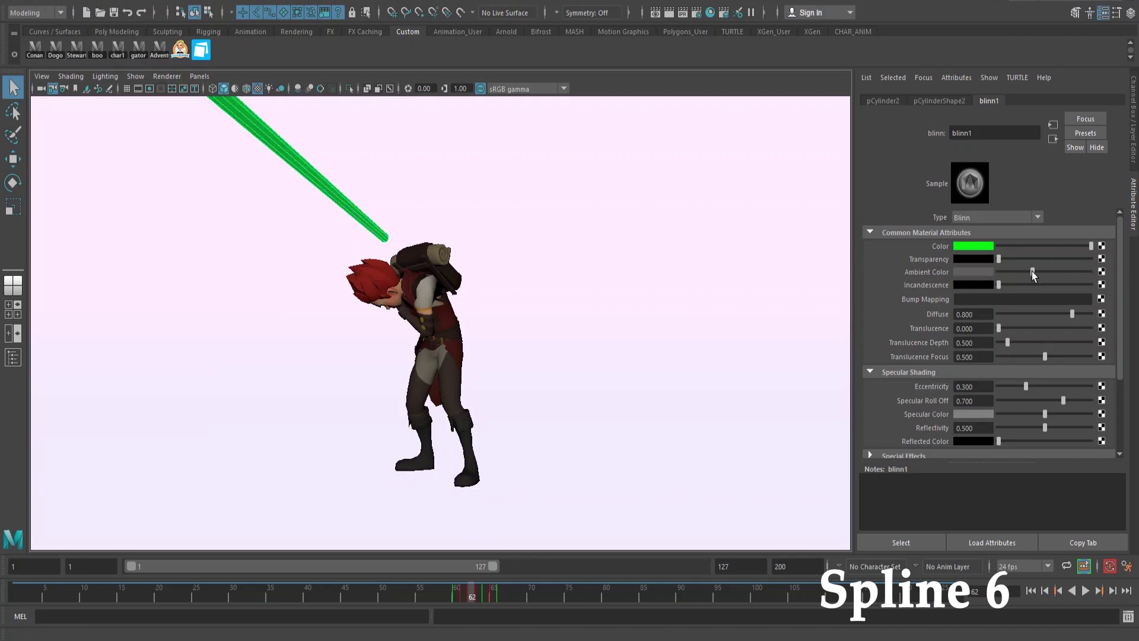
left_click(382, 198)
right_click(320, 177)
left_click(335, 172)
left_click(319, 179)
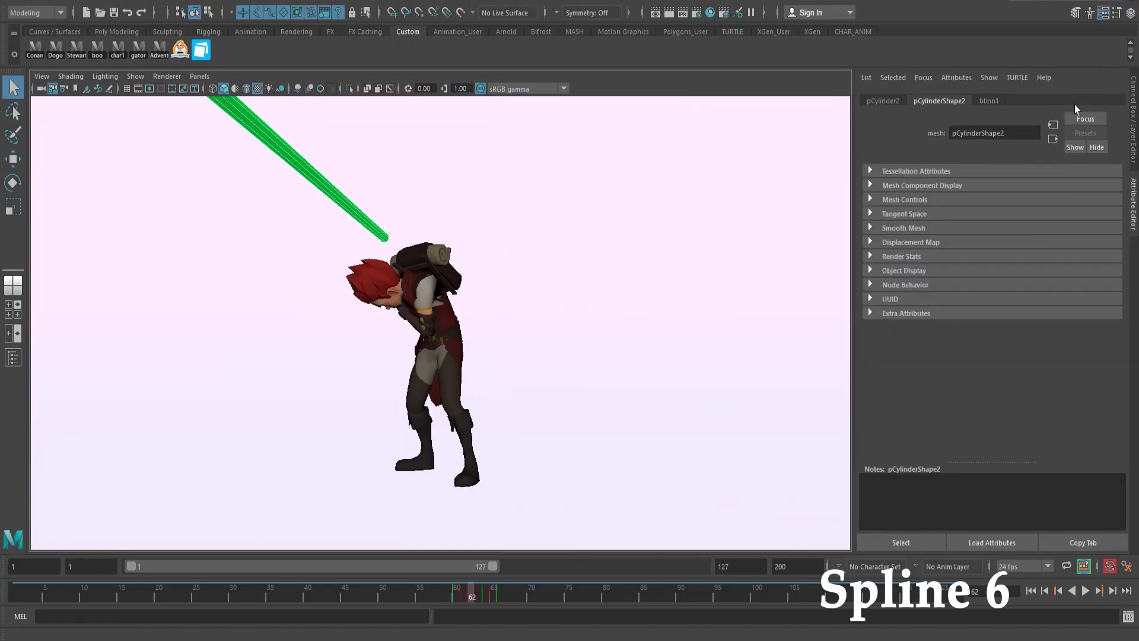
left_click(989, 100)
Fine-tune the projectile's blinn1 Ambient Color brightness.
left_click_drag(1039, 269, 1032, 272)
left_click_drag(1032, 272, 1047, 271)
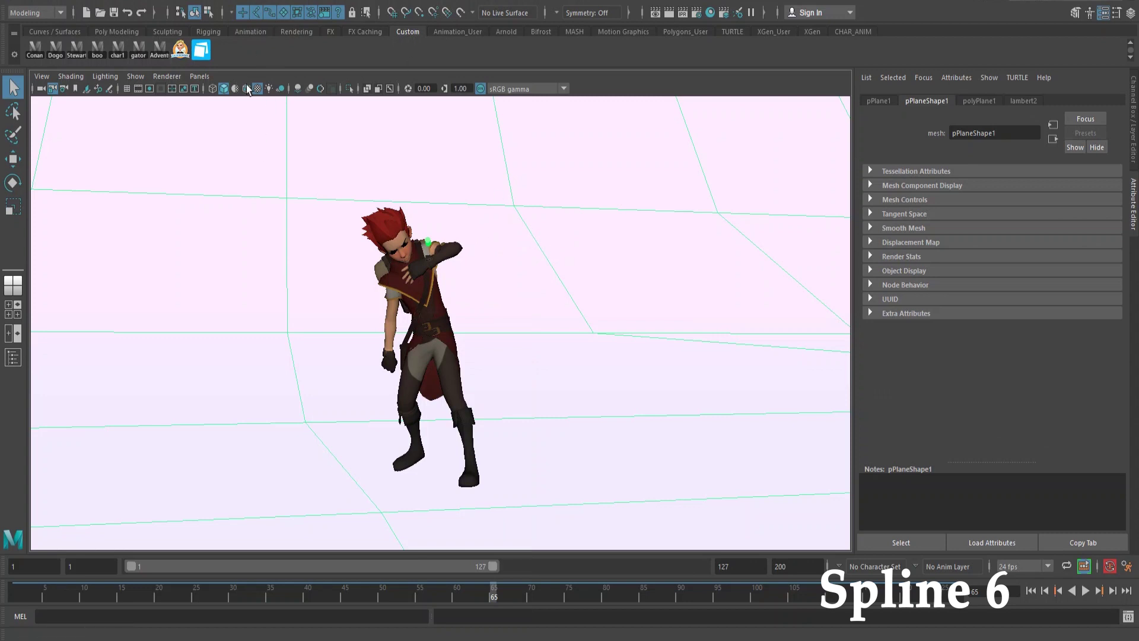
right_click_drag(237, 178, 273, 176)
In the four-pane layout, select the edge loop along pPlane1's floor-wall bend.
key("space")
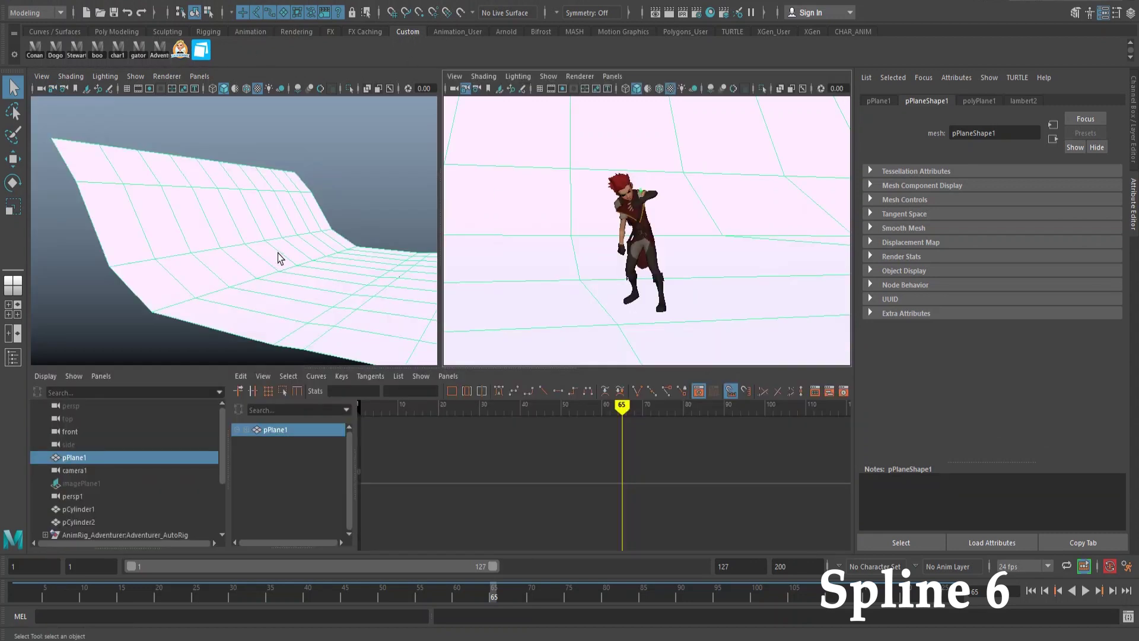
mouse_move(279, 254)
middle_mouse_down("alt")
mouse_move(338, 259)
mouse_move(280, 253)
middle_mouse_up("alt")
right_click_drag(242, 246, 291, 211)
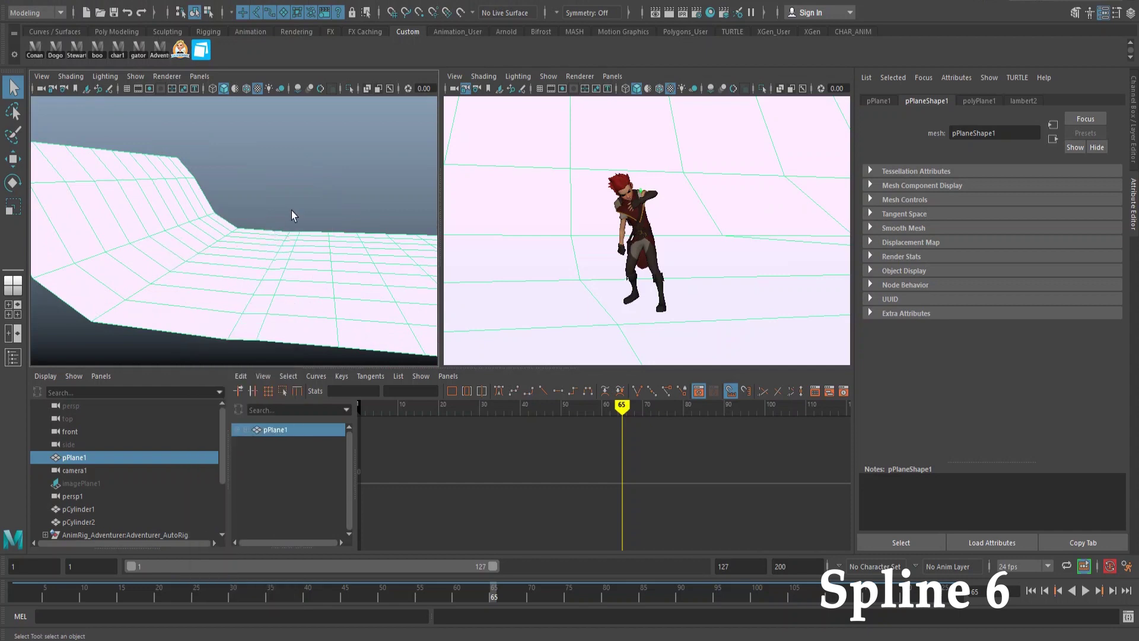
left_click_drag(330, 221, 229, 265, "alt")
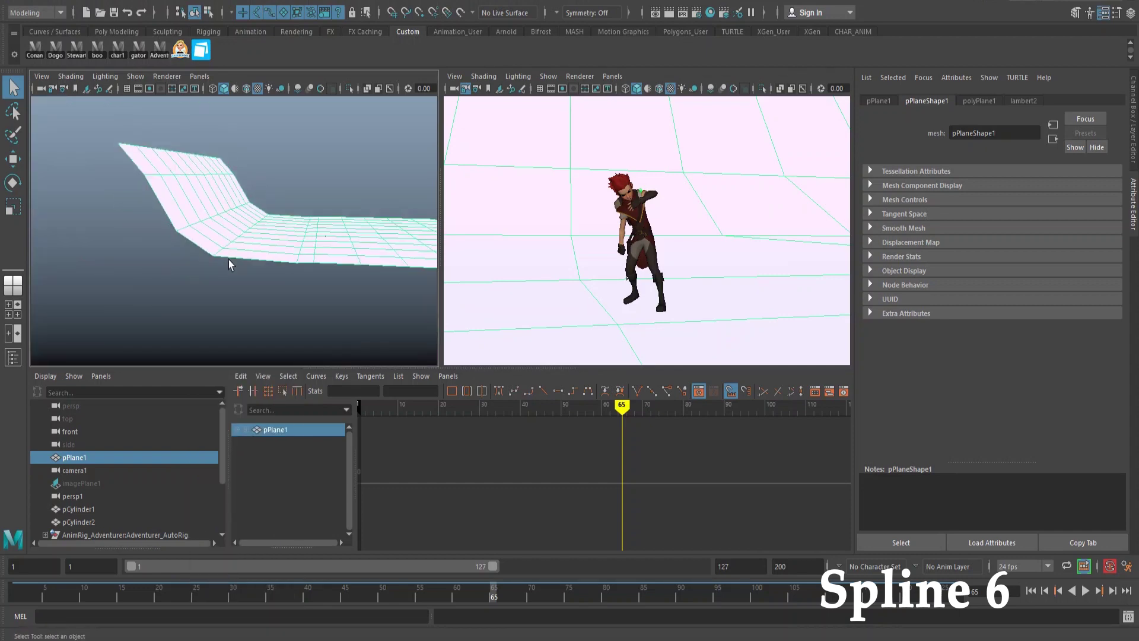
right_click(219, 192)
mouse_move(219, 192)
right_mouse_down()
mouse_move(184, 197)
mouse_move(203, 165)
right_mouse_up()
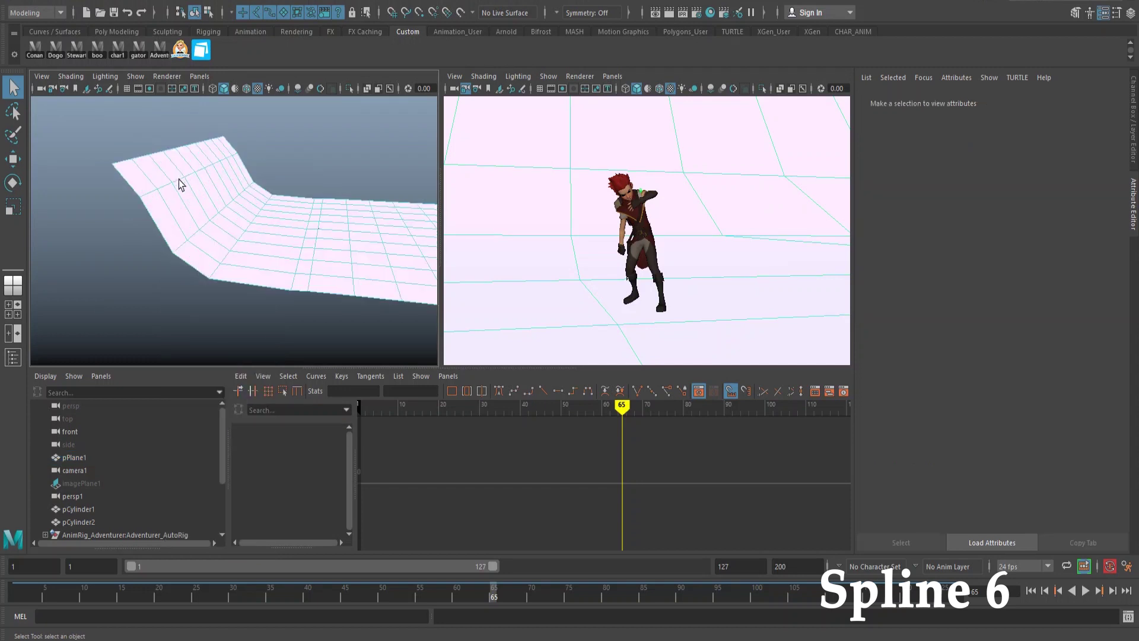
left_click(168, 167)
scroll(195, 165, "up", 3)
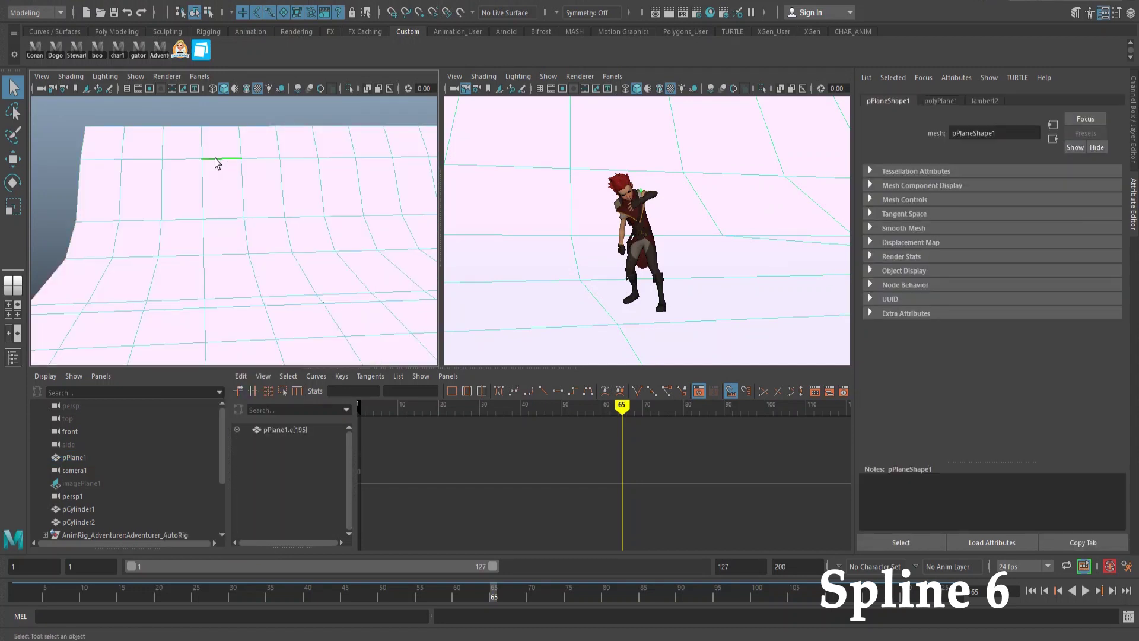
double_click(216, 159)
Soft-select the loop, rotate it to reshape the backdrop curve, and return to Object Mode.
left_click_drag(215, 165, 244, 228, "alt")
key("b")
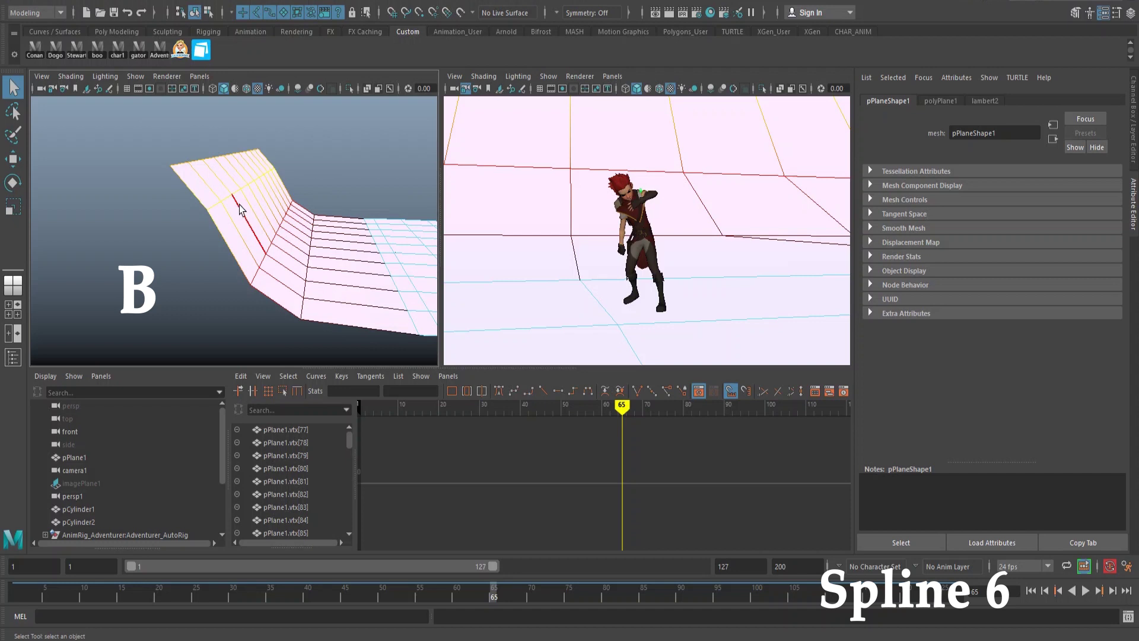
mouse_move(237, 179)
left_mouse_down()
mouse_move(269, 198)
mouse_move(236, 229)
mouse_move(206, 232)
mouse_move(233, 264)
mouse_move(227, 176)
left_mouse_up()
key("w")
key("e")
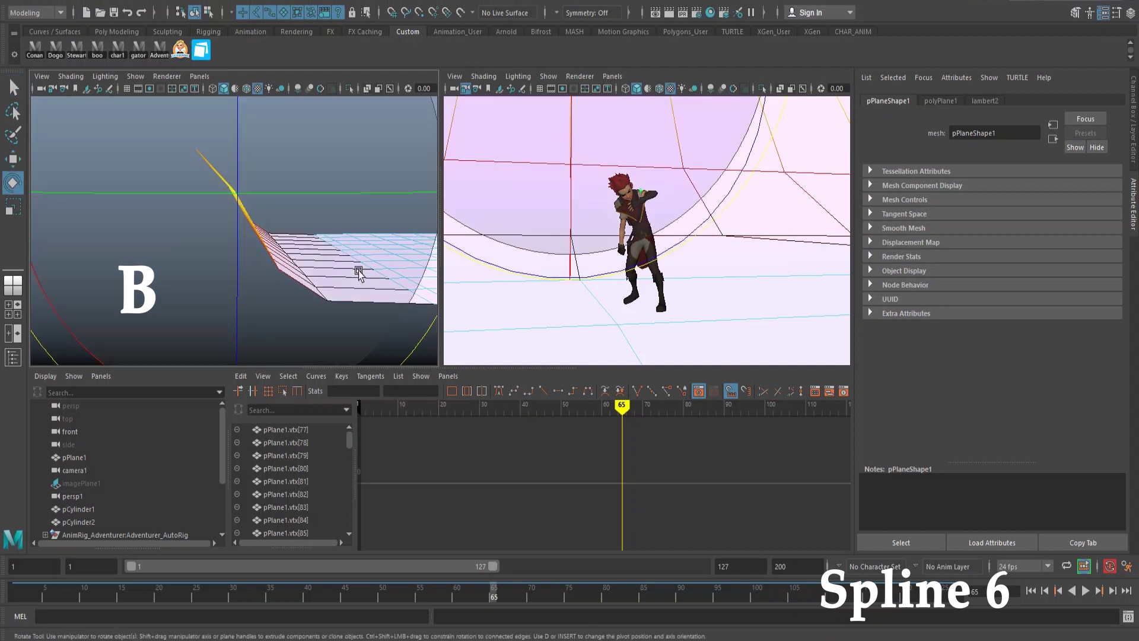
left_click_drag(375, 318, 259, 265, "alt")
key("q")
left_click(259, 265)
right_click_drag(186, 231, 237, 204)
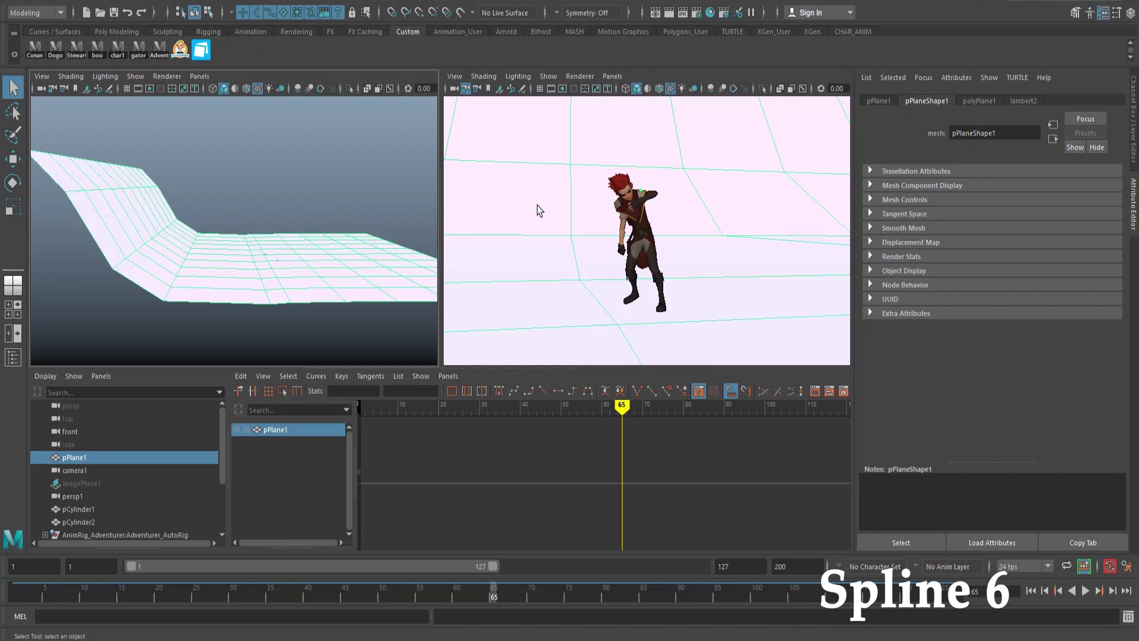
right_click_drag(561, 196, 611, 175)
left_click(305, 155)
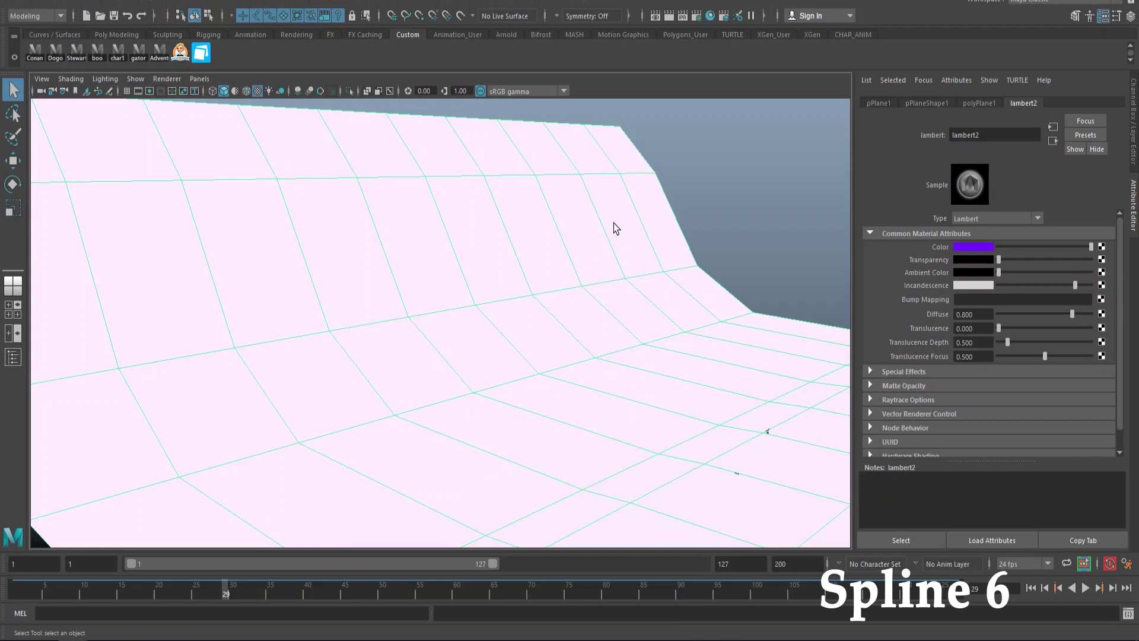
Test lambert2's Incandescence lower and back up, then return to the character camera view.
left_click_drag(498, 283, 418, 296, "alt")
left_click_drag(550, 274, 514, 290, "alt")
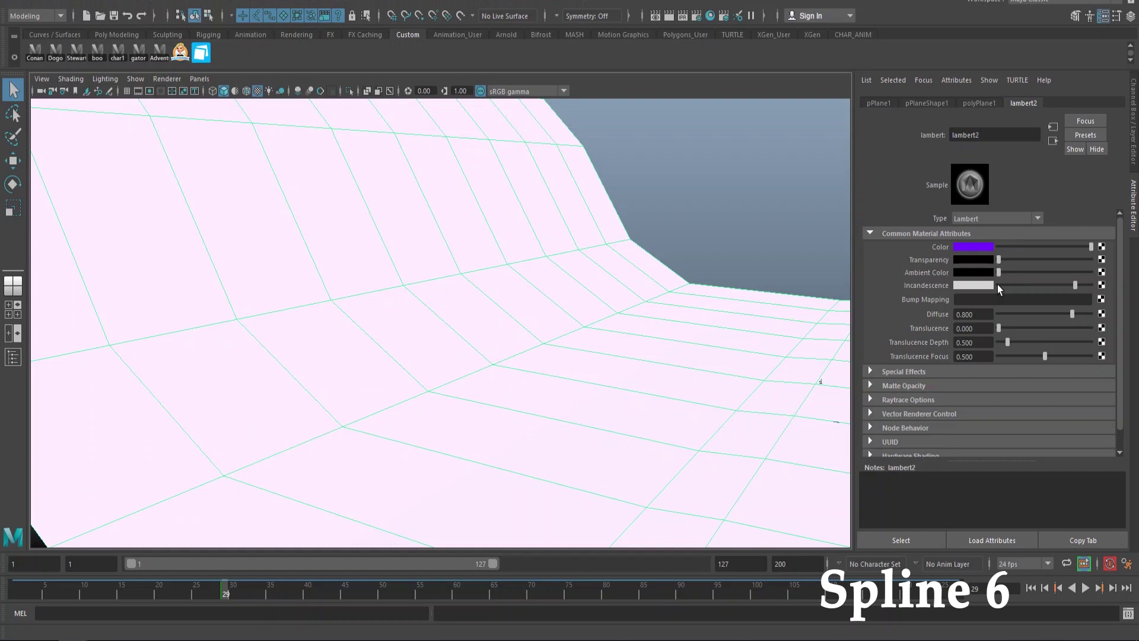
mouse_move(1000, 286)
left_mouse_down()
mouse_move(989, 290)
mouse_move(1021, 287)
left_mouse_up()
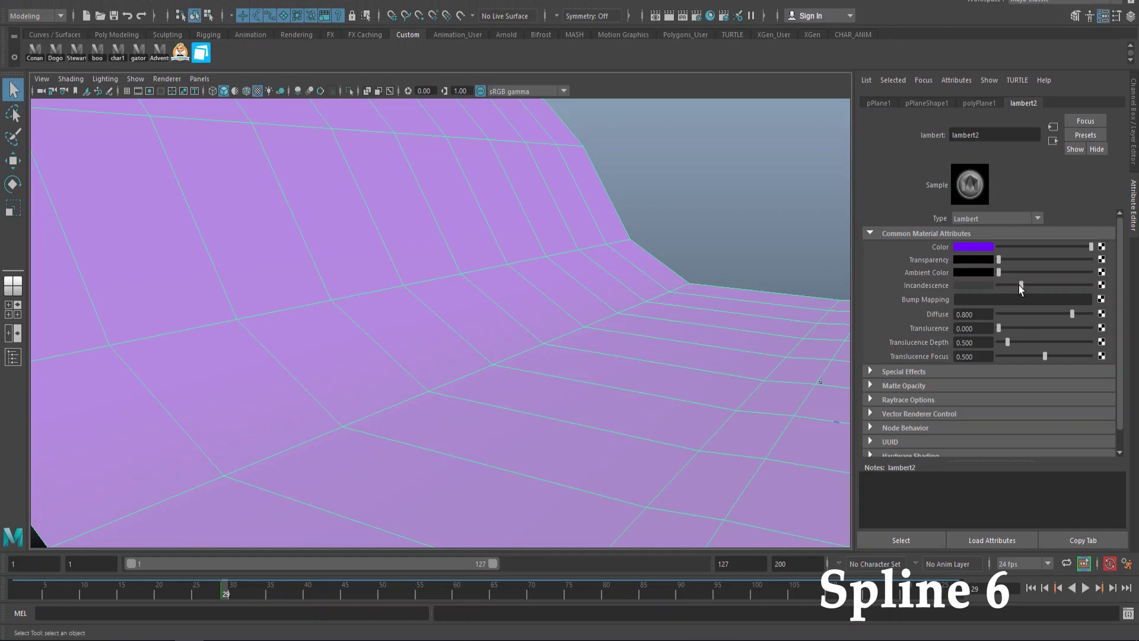
left_click_drag(1019, 285, 1069, 289)
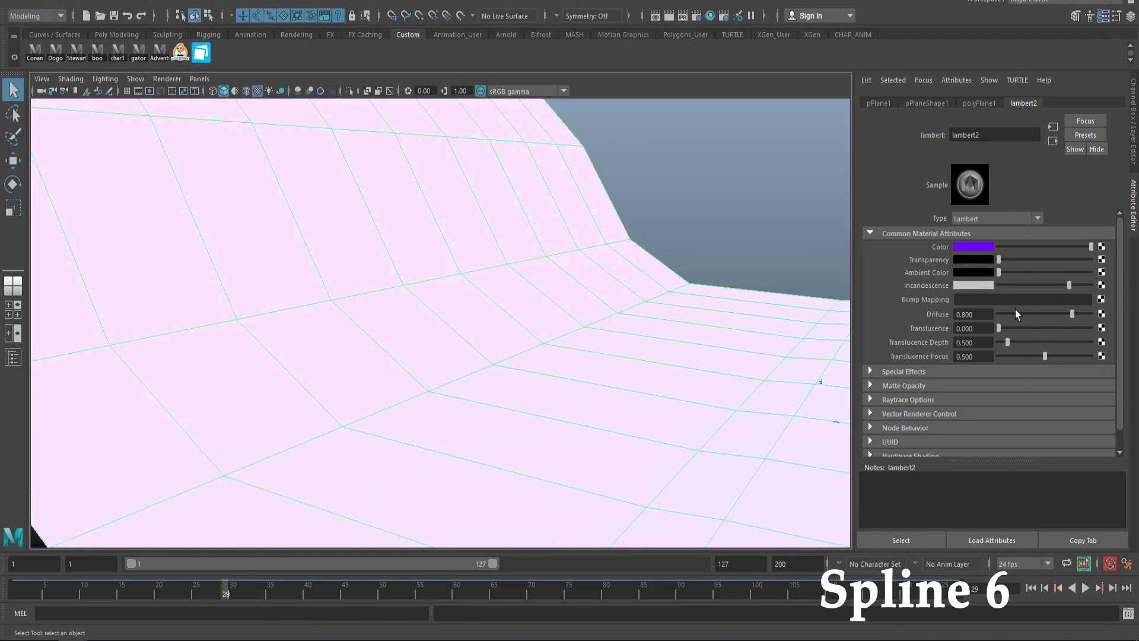
left_click(676, 210)
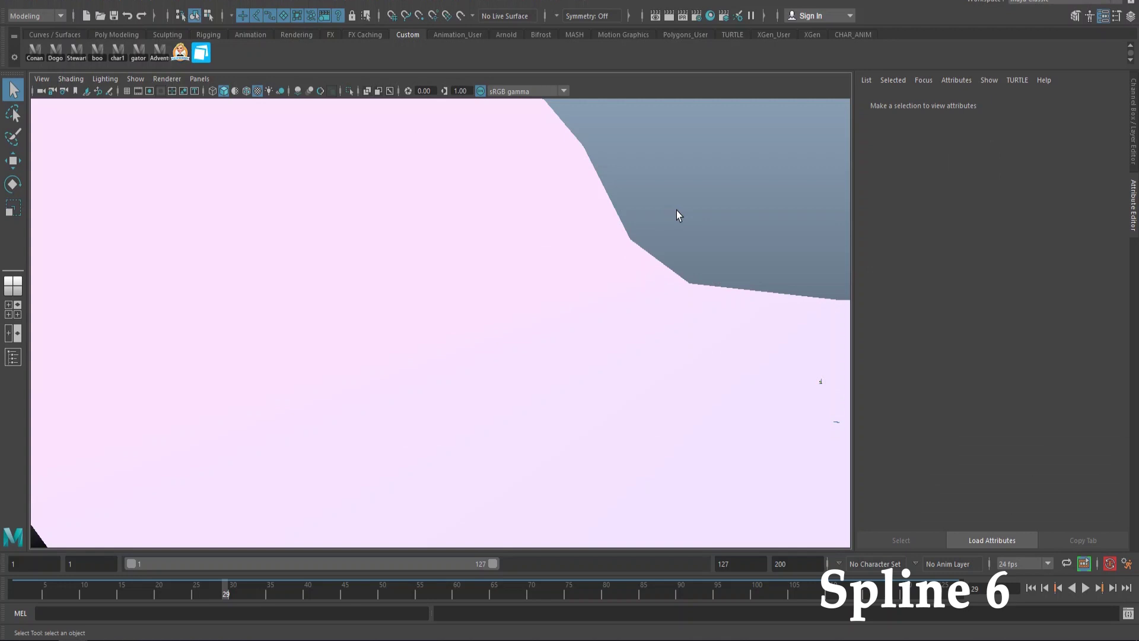
key("space")
key("space")
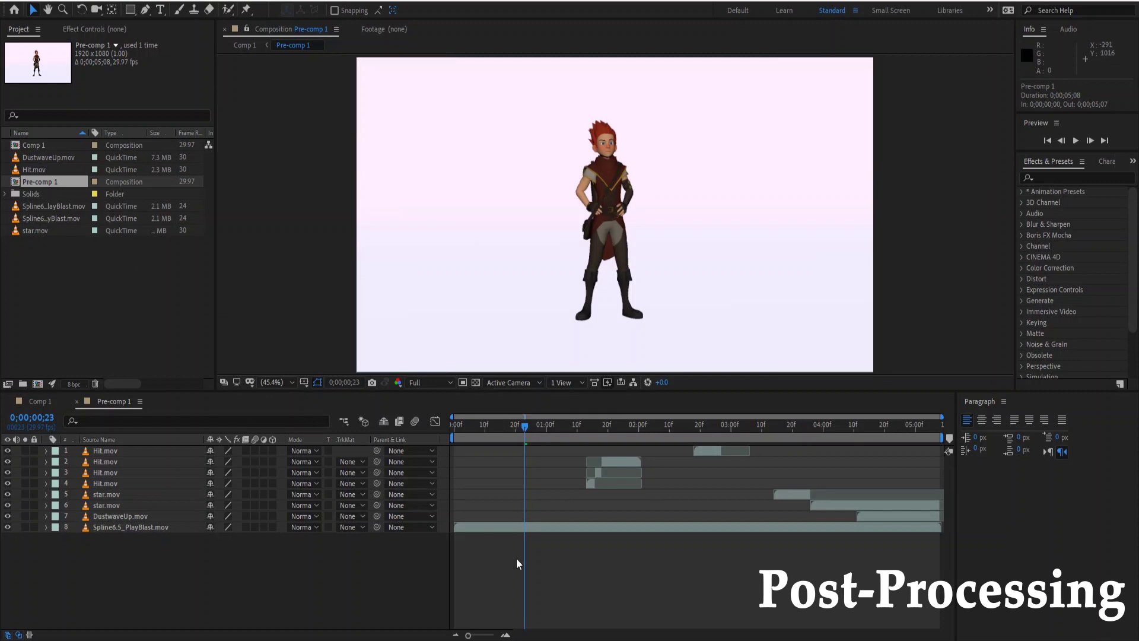
Add Hit.mov to Pre-comp 1 at 0;00;00;26 as a trial, then delete it.
left_click(531, 527)
left_click(535, 424)
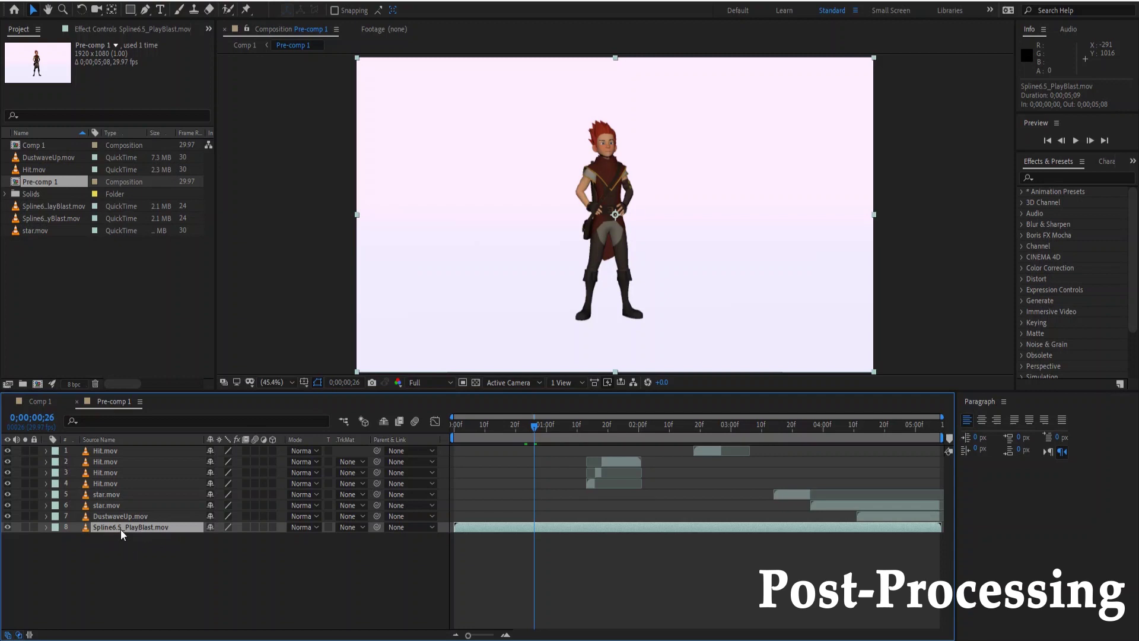
left_click_drag(534, 430, 478, 441)
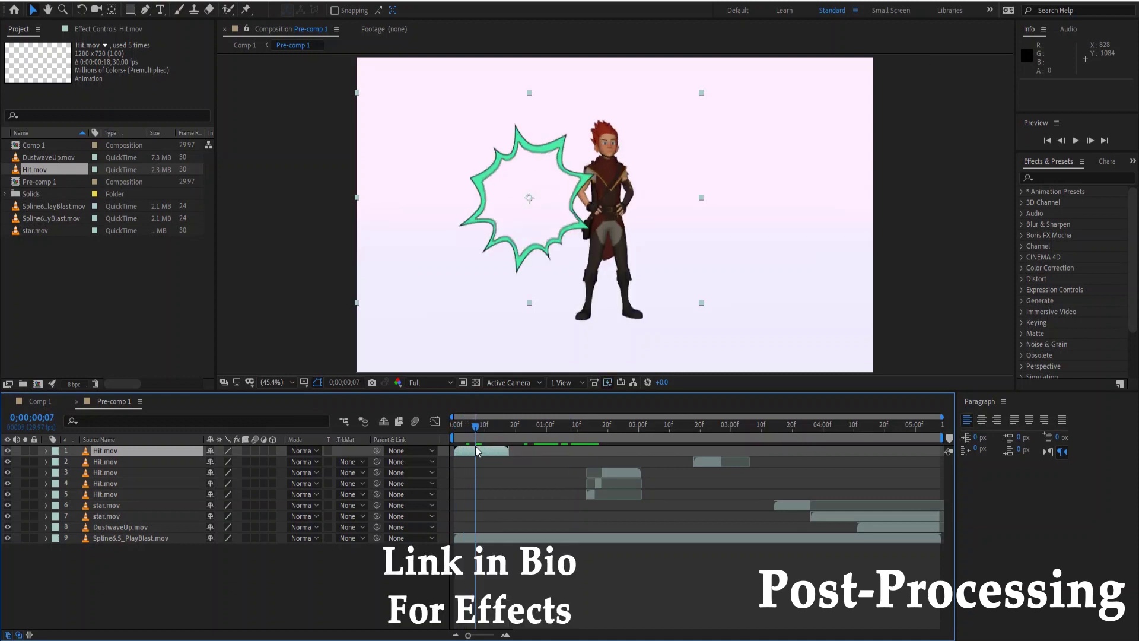
key("Delete")
Zoom to the character's face, preview the comp, and scrub back to 0;00;01;28.
scroll(630, 151, "up", 5)
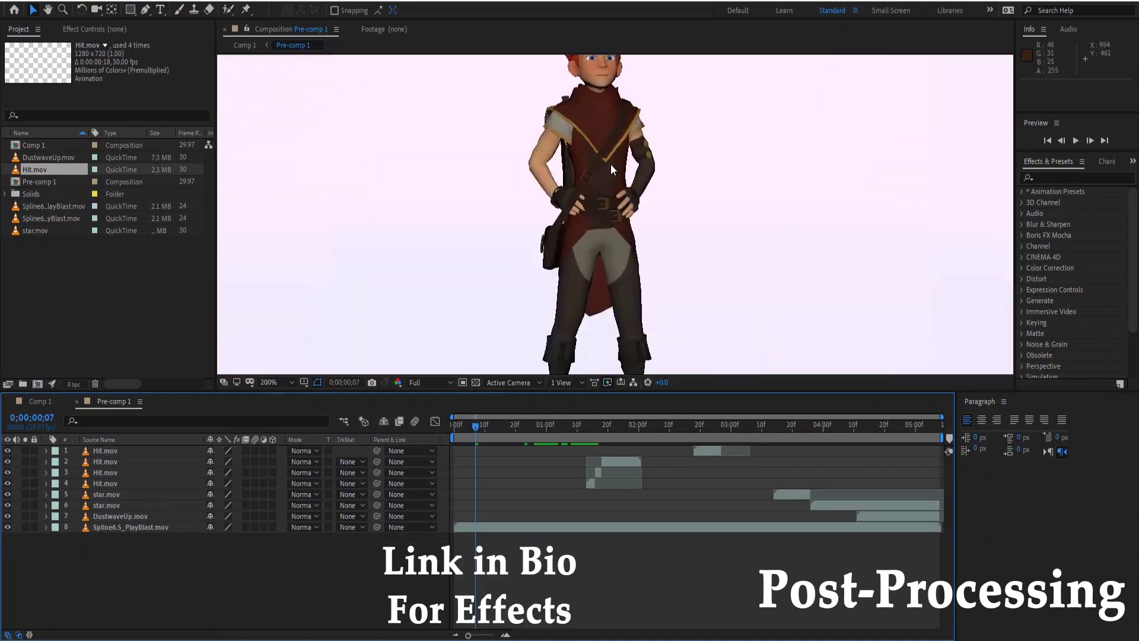
left_click_drag(576, 214, 590, 382)
key("v")
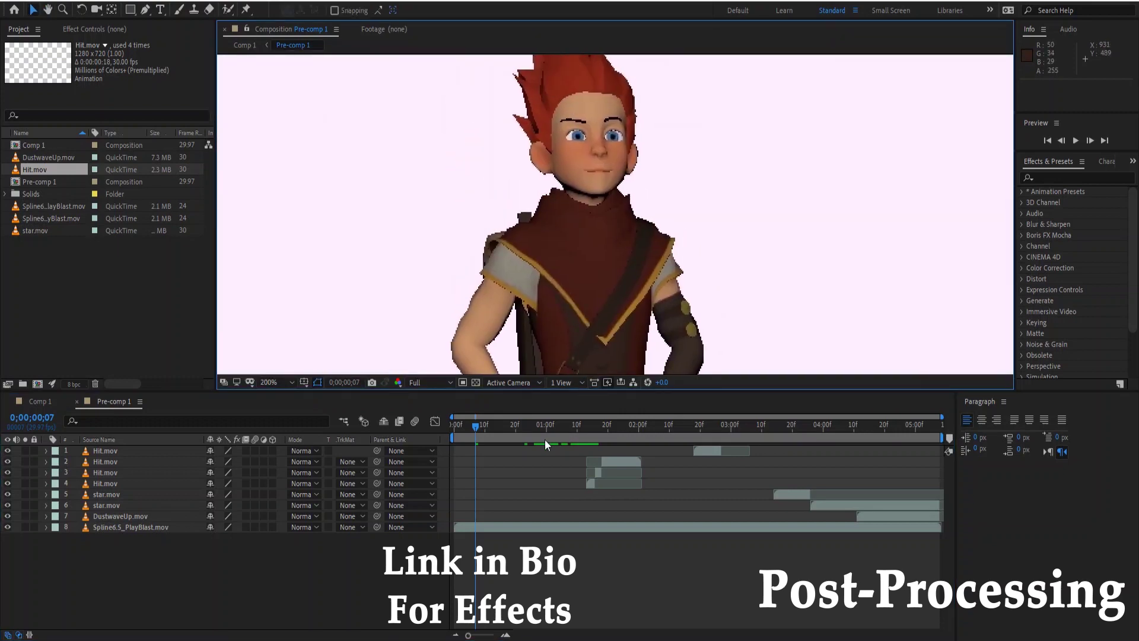
left_click_drag(544, 439, 617, 437)
key("space")
scroll(617, 261, "down", 4)
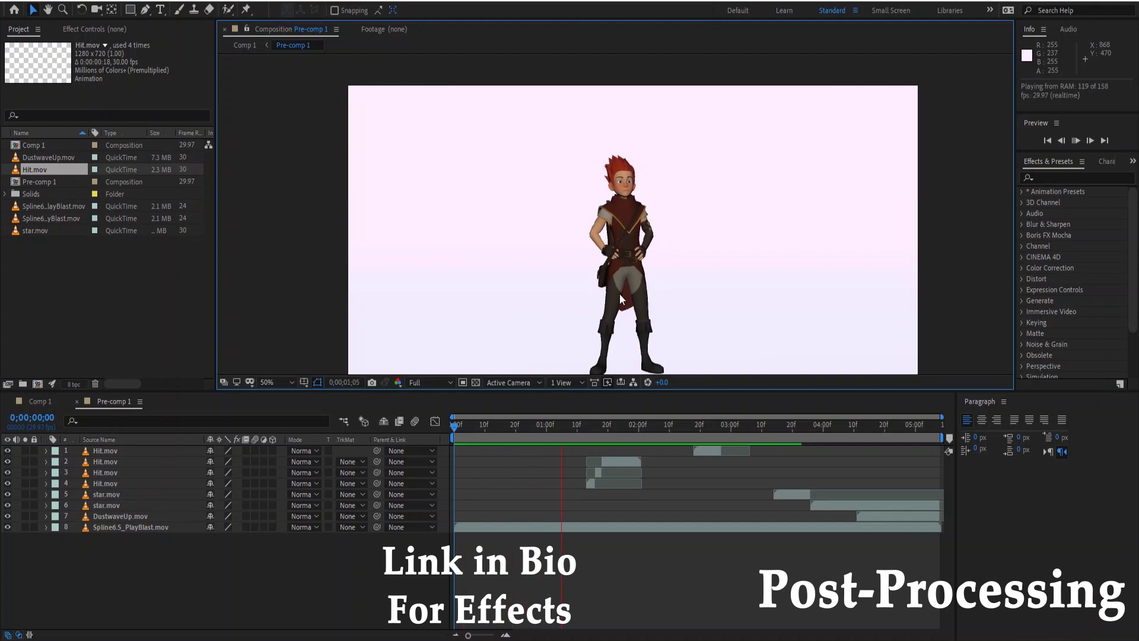
scroll(619, 293, "up", 2)
left_click(703, 437)
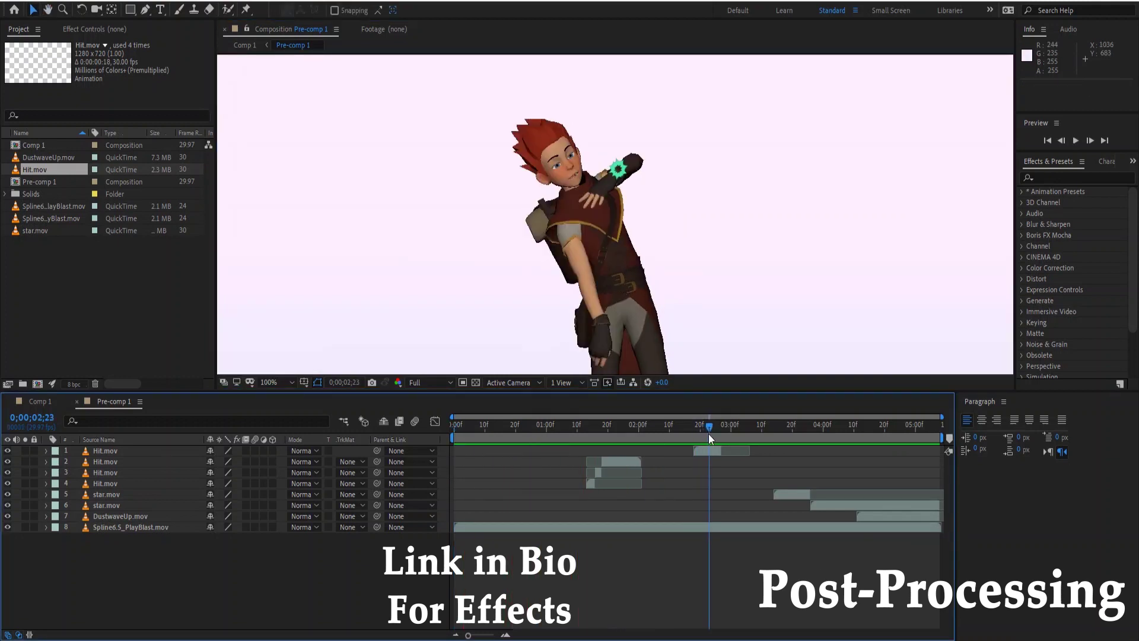
left_click_drag(704, 438, 633, 437)
left_click(185, 616)
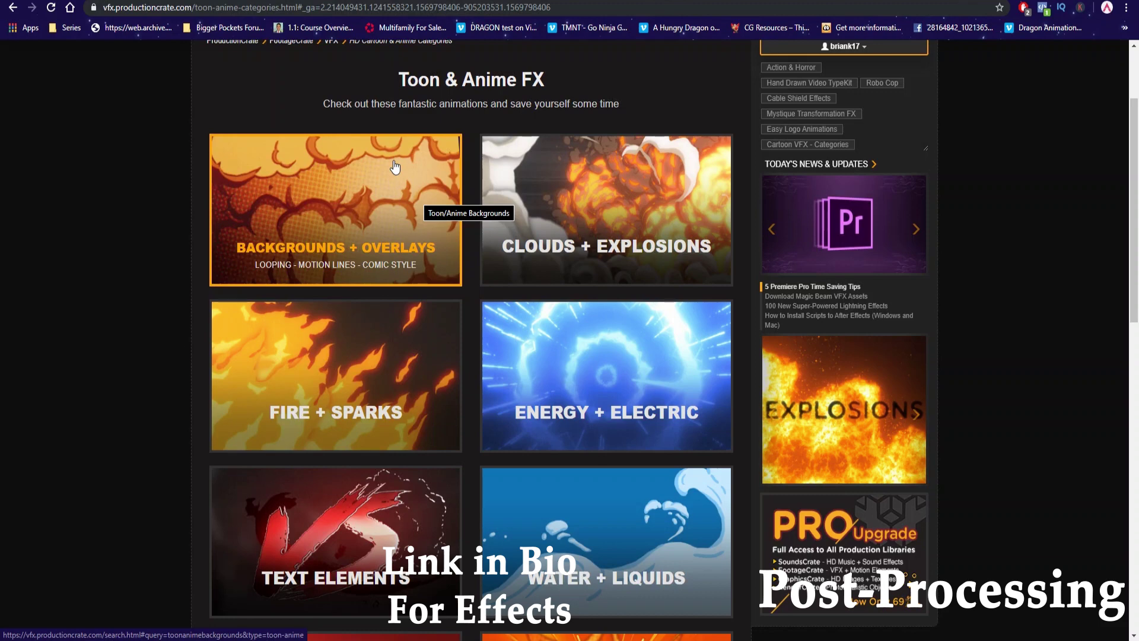
Open the Fire + Sparks collection and hide Pro content to list only the six free effects.
scroll(395, 167, "up", 2)
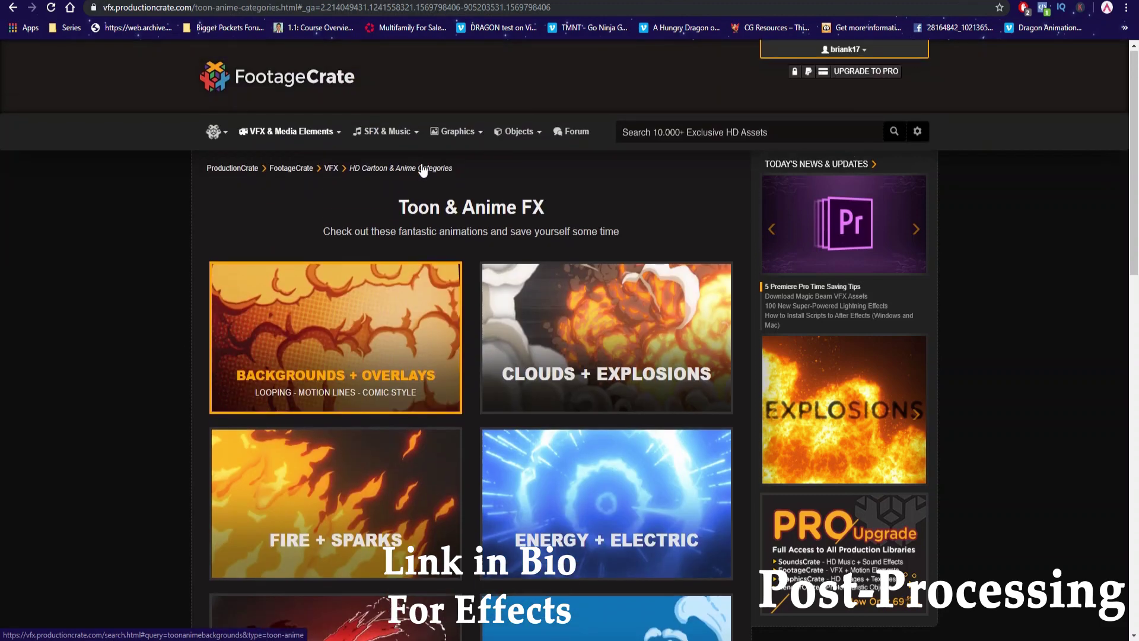
mouse_move(304, 134)
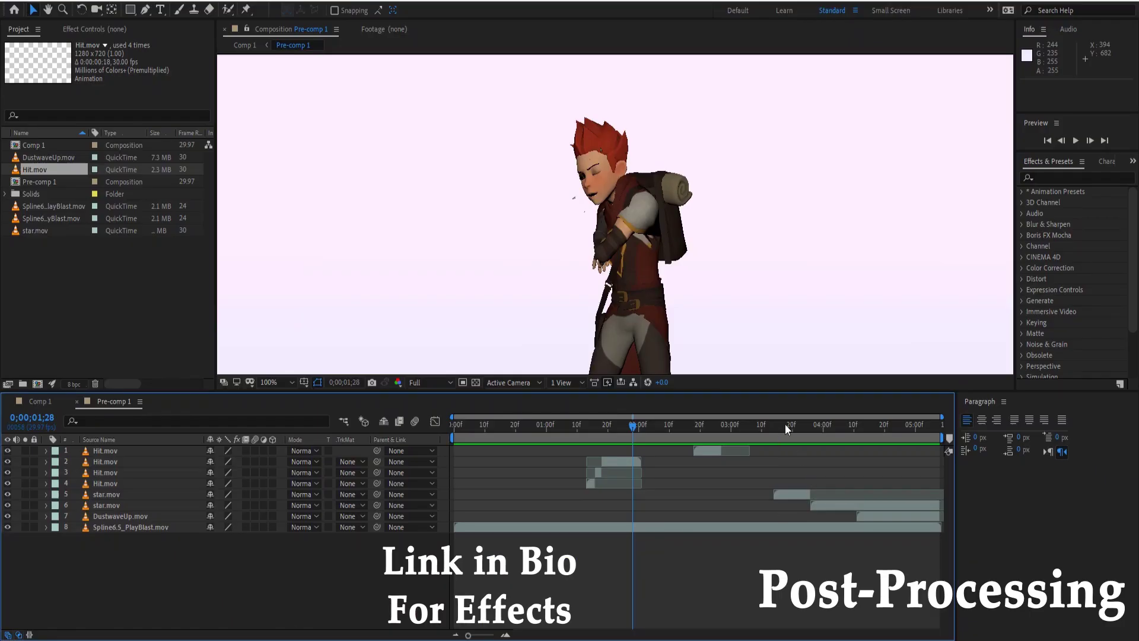
left_click_drag(784, 423, 866, 425)
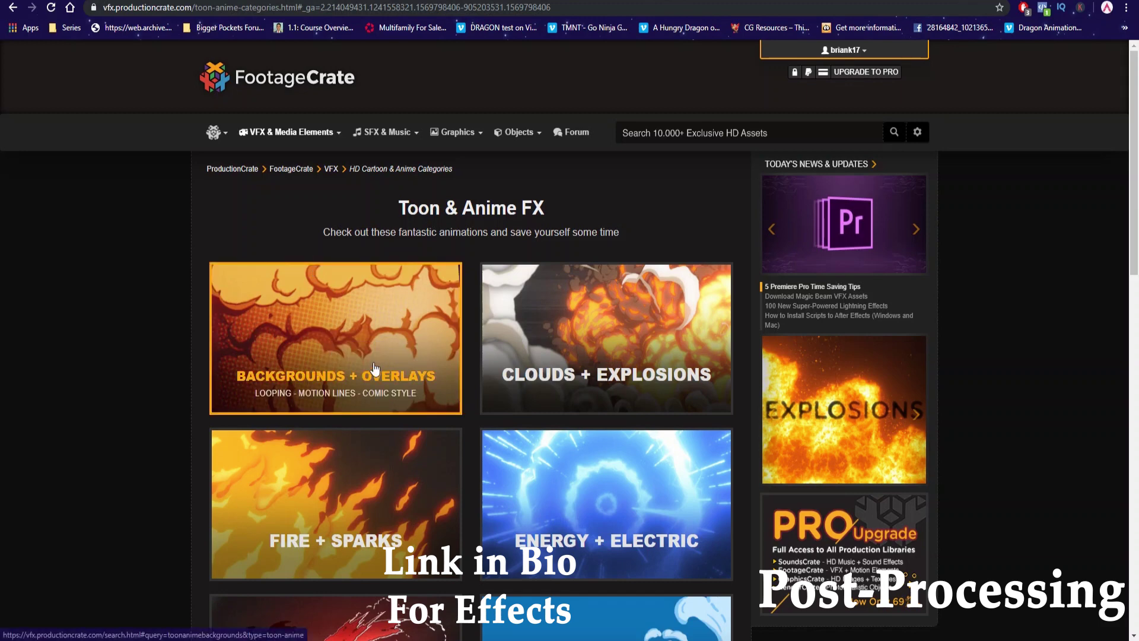
scroll(332, 391, "down", 1)
left_click(383, 415)
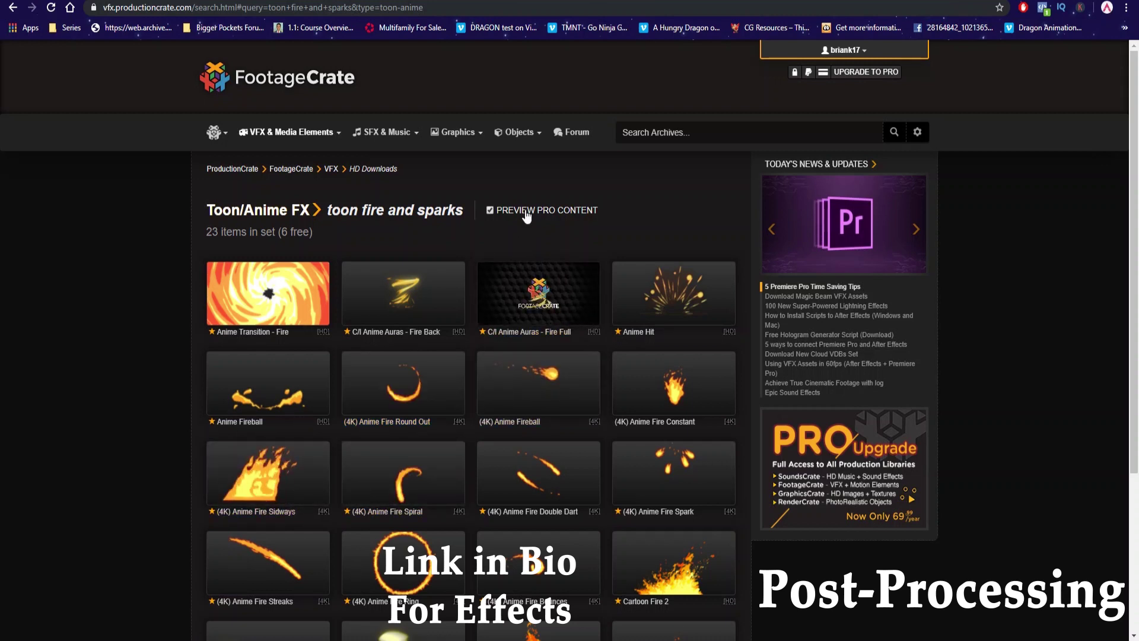
left_click(527, 211)
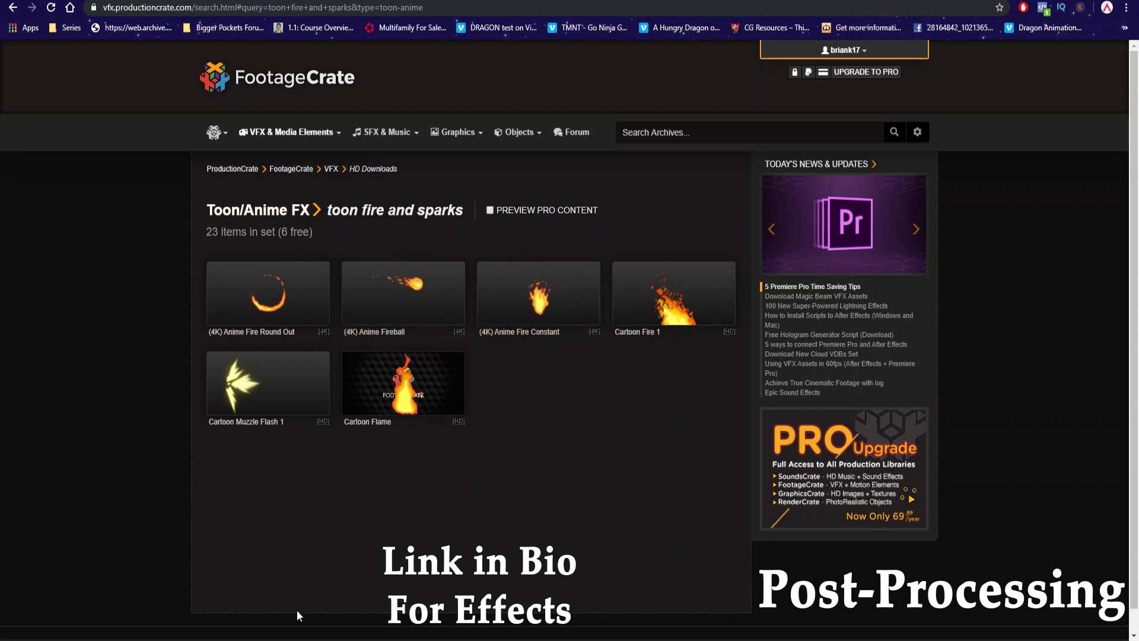
mouse_move(270, 142)
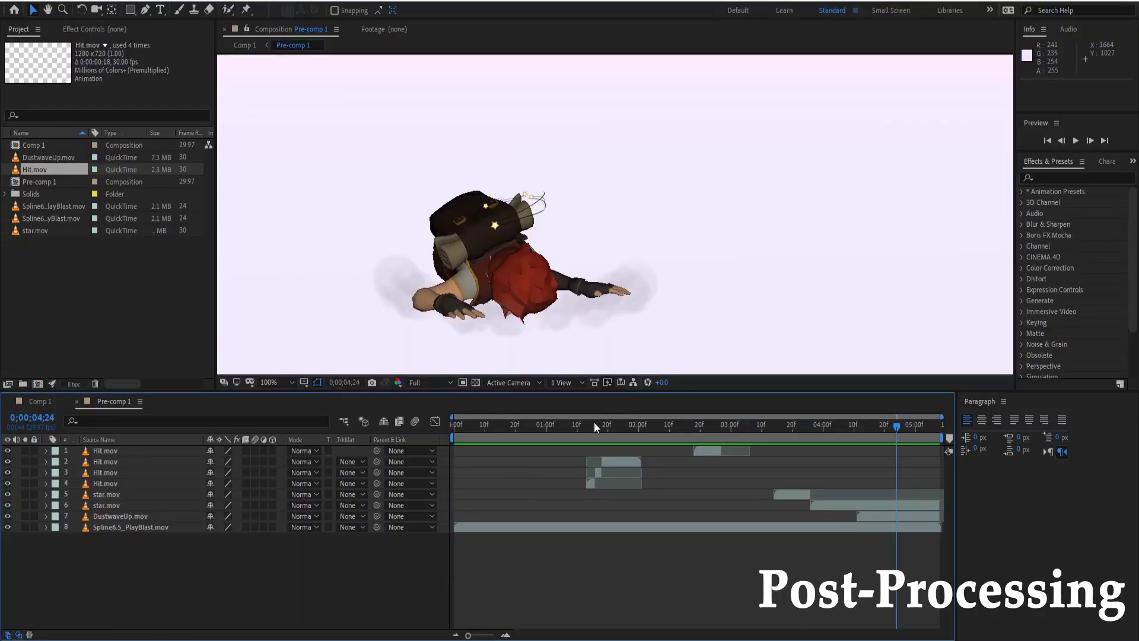
Scrub Pre-comp 1 to the hit pose, select the star.mov layer, and settle at 0;00;03;21.
left_click_drag(593, 422, 584, 424)
scroll(588, 178, "up", 3)
scroll(589, 182, "down", 1)
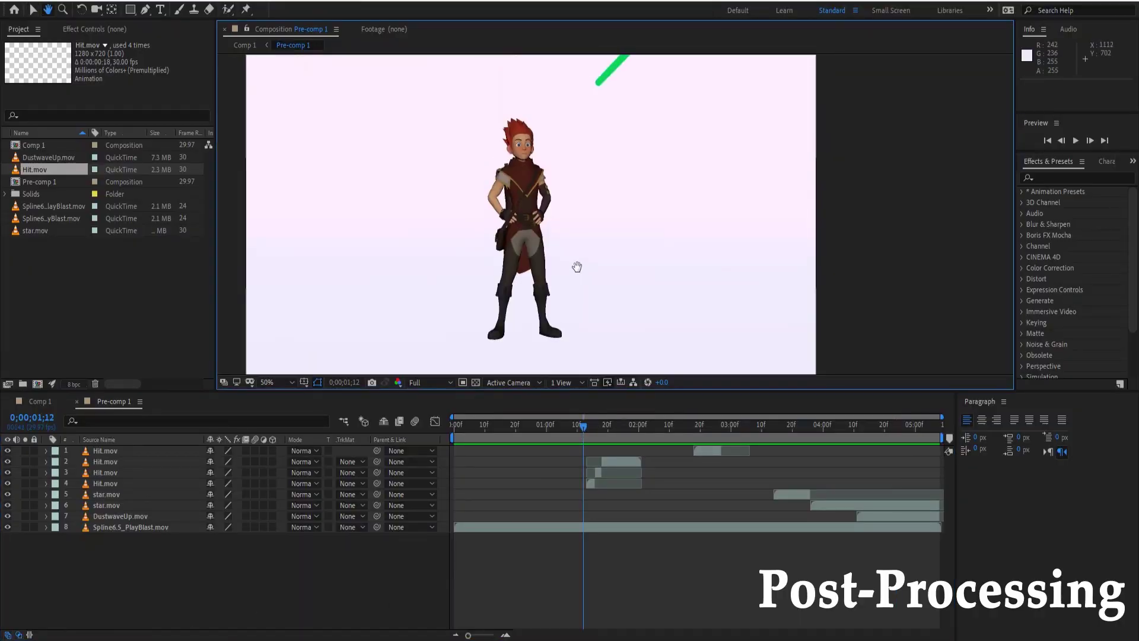
scroll(582, 255, "down", 2)
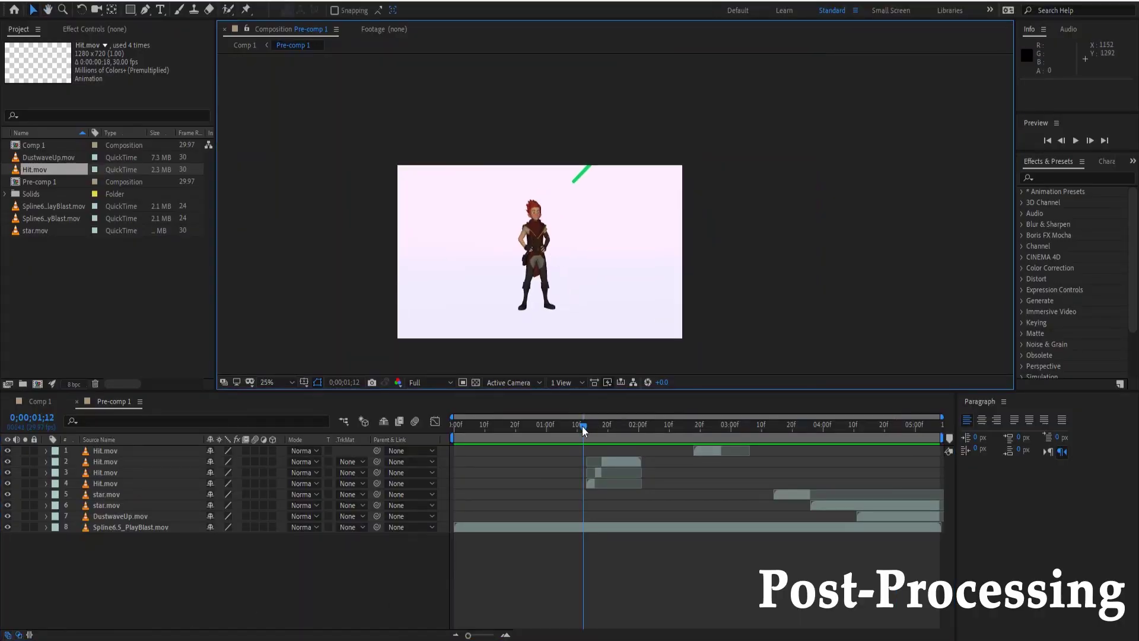
left_click_drag(582, 425, 805, 429)
scroll(543, 270, "up", 4)
left_click(578, 253)
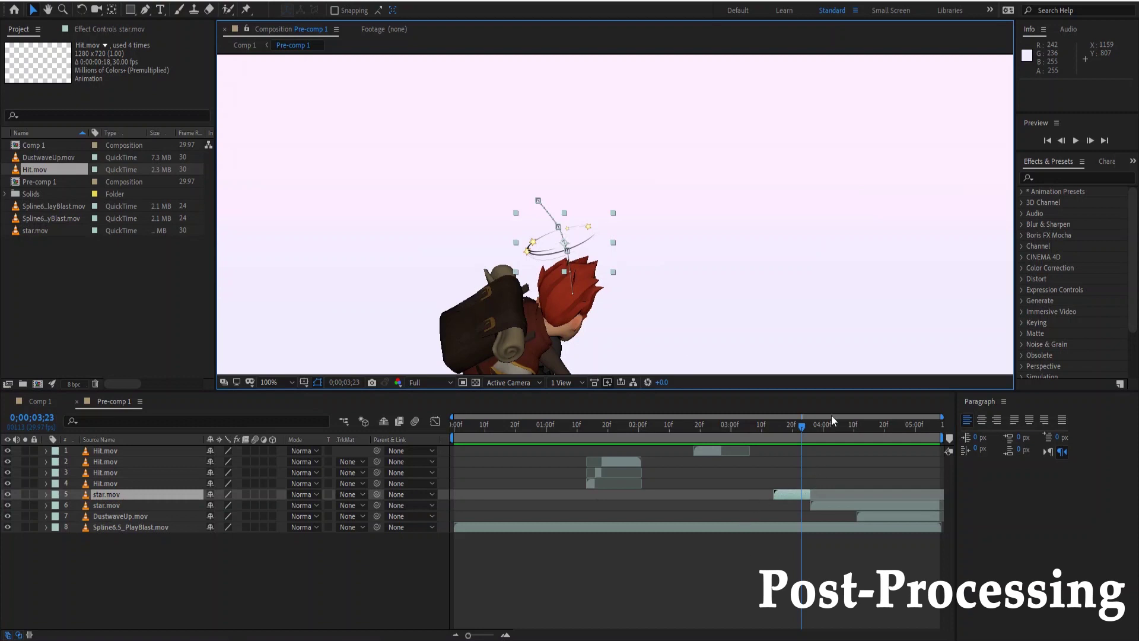
mouse_move(802, 434)
left_mouse_down()
mouse_move(785, 429)
mouse_move(794, 431)
left_mouse_up()
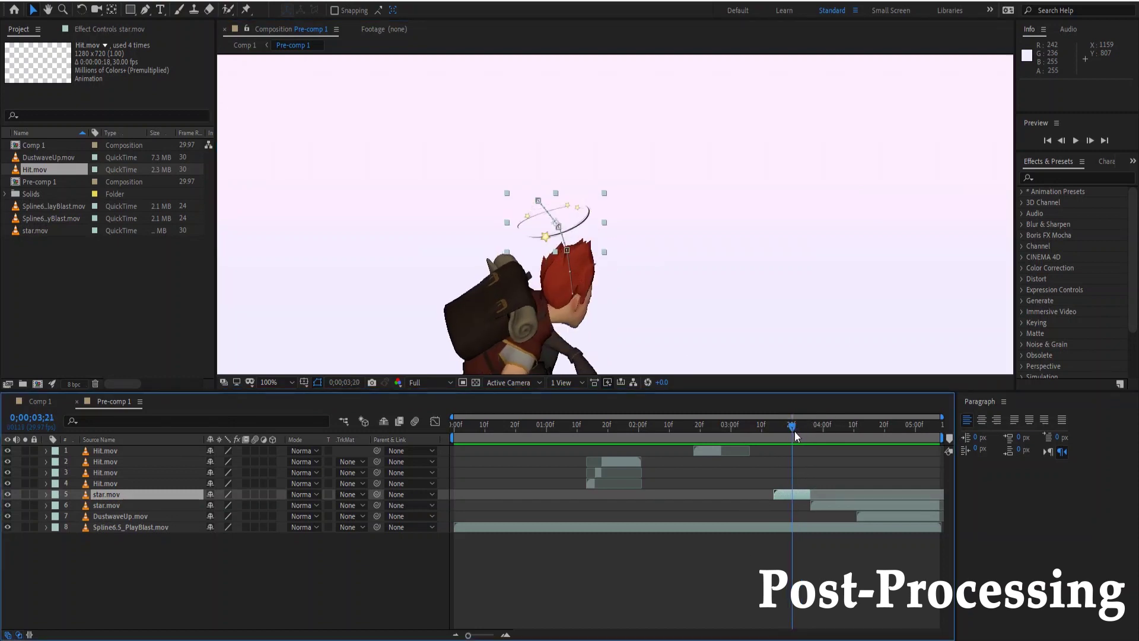
left_click(47, 494)
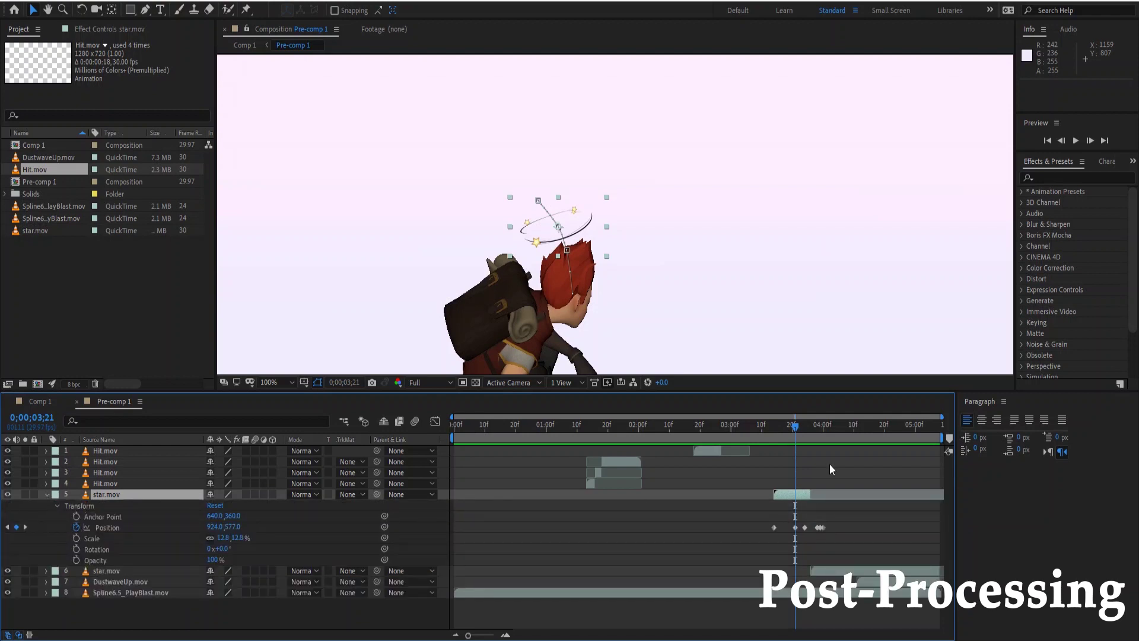
left_click(772, 426)
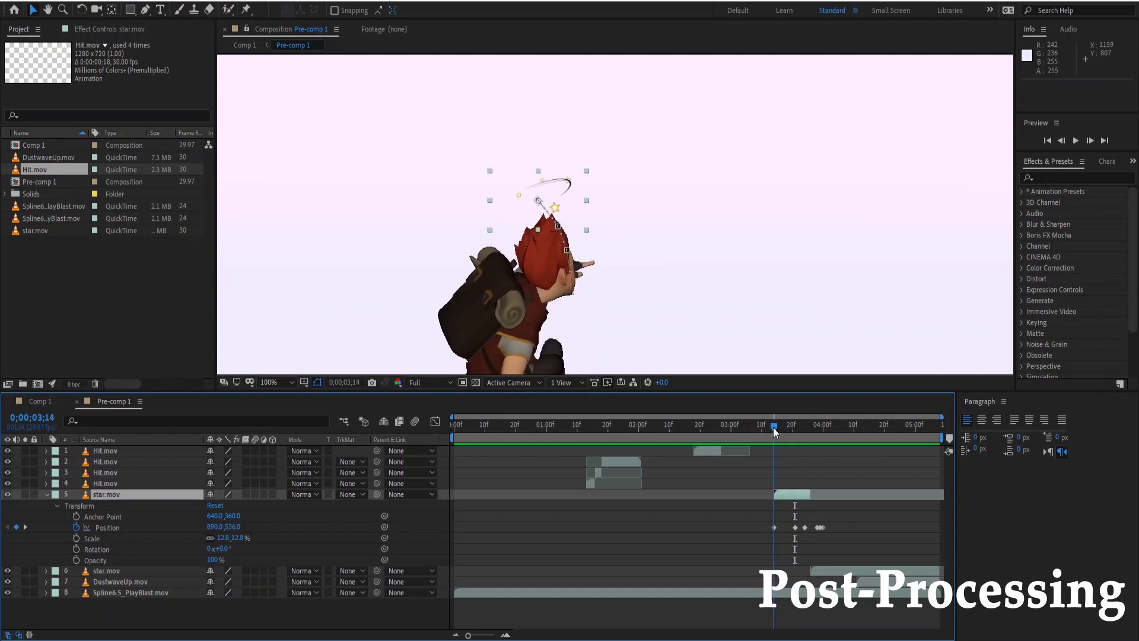
left_click(739, 286)
left_click_drag(650, 281, 643, 264)
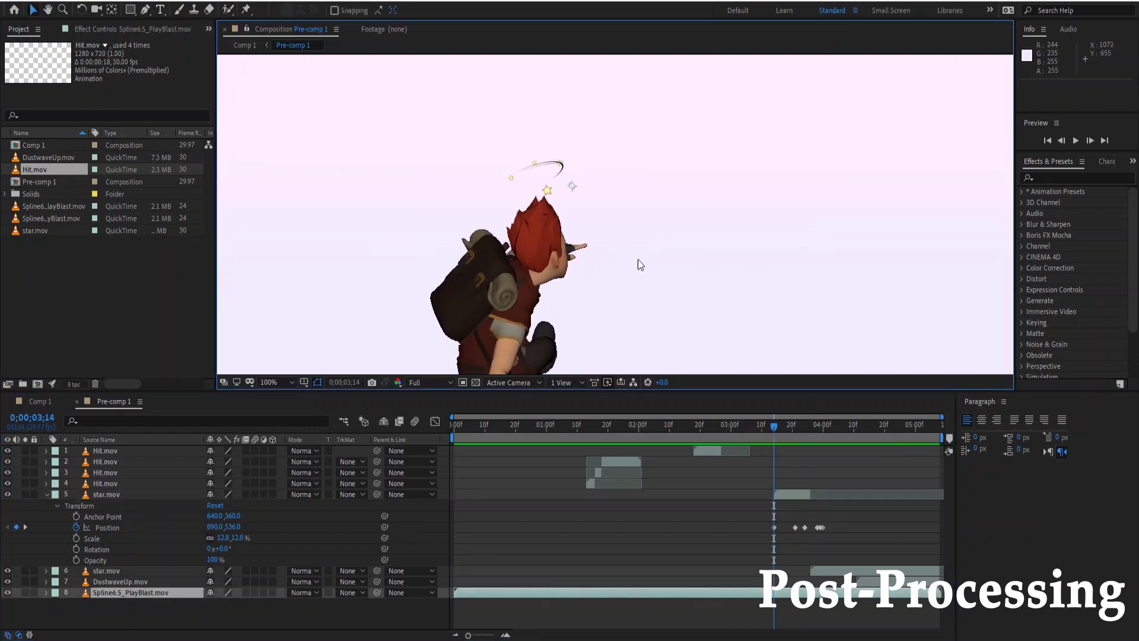
key("h")
left_click_drag(646, 280, 629, 268)
key("v")
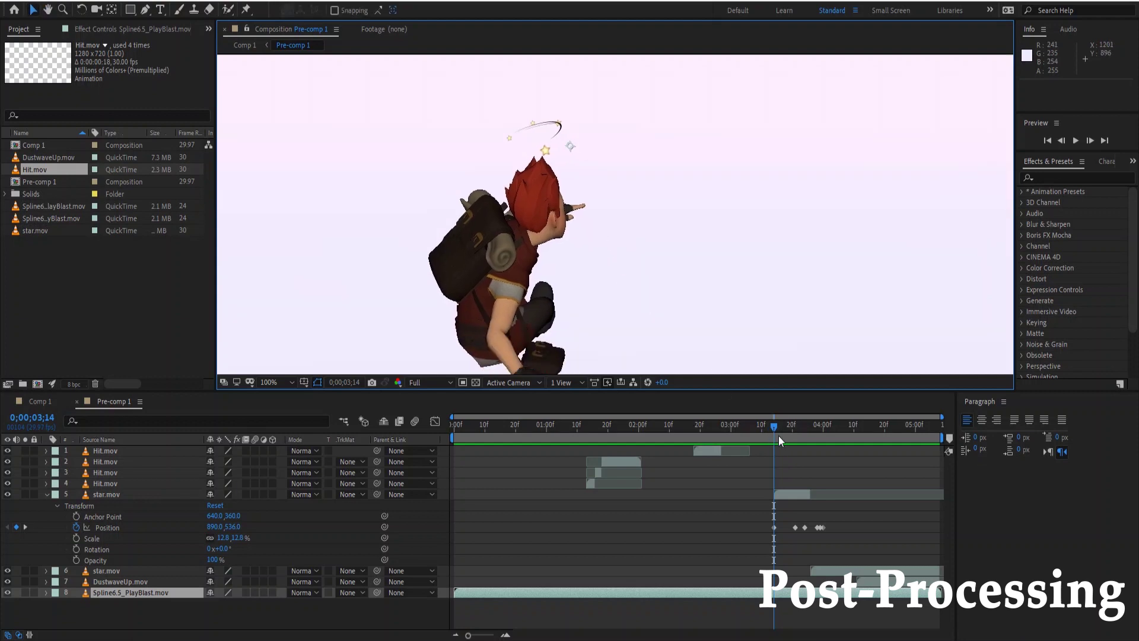
left_click_drag(775, 428, 891, 446)
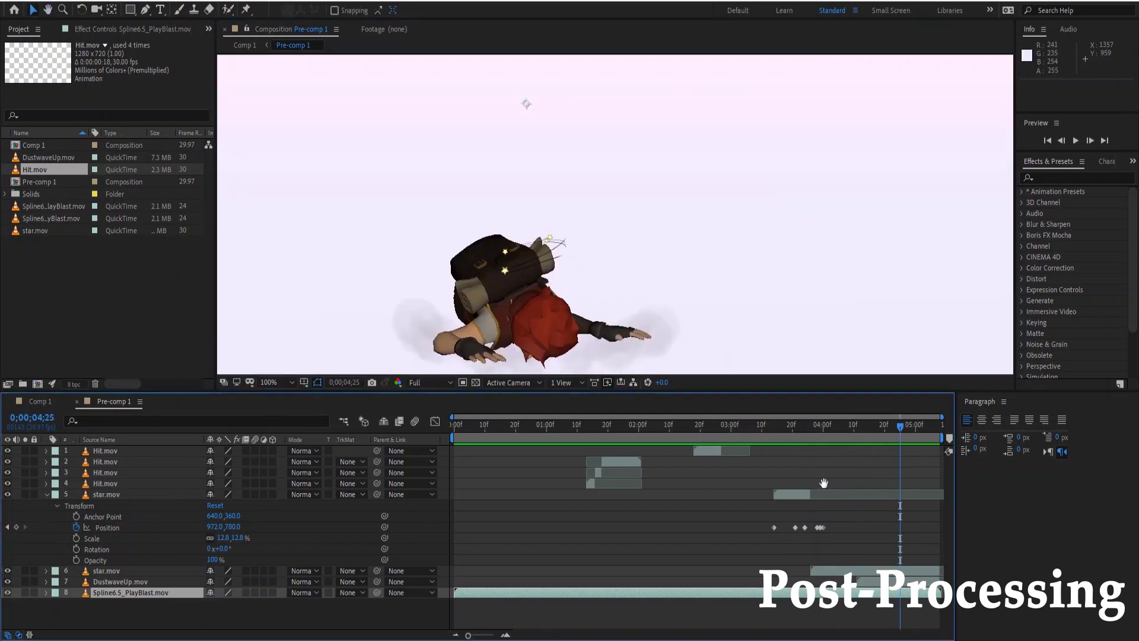
left_click(649, 436)
scroll(652, 209, "down", 3)
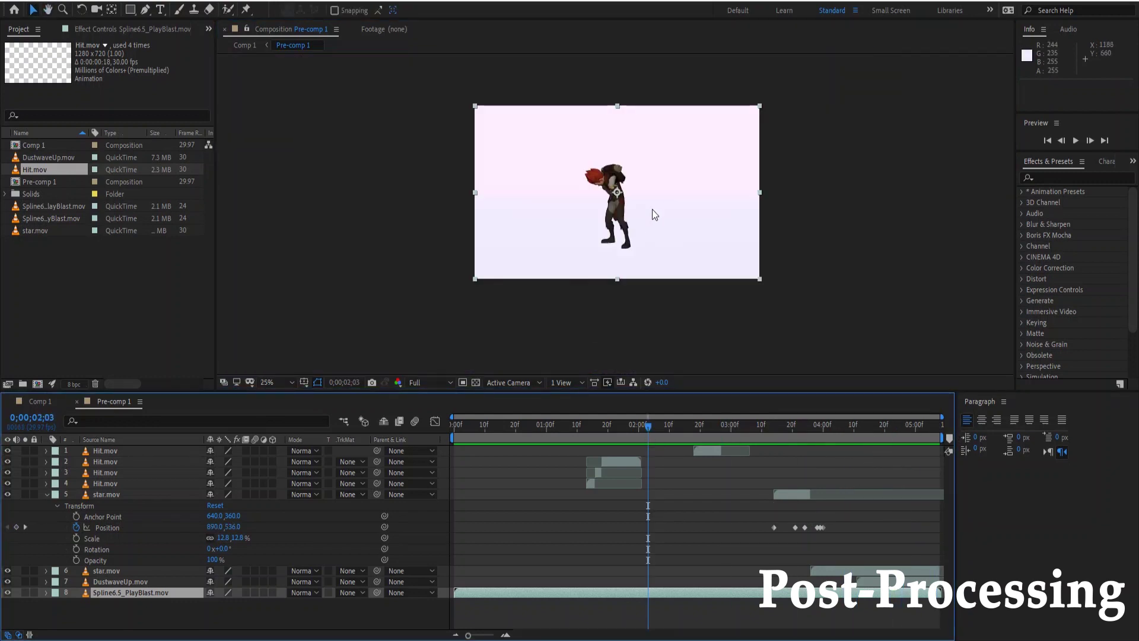
scroll(623, 237, "up", 3)
scroll(621, 237, "down", 1)
key("space")
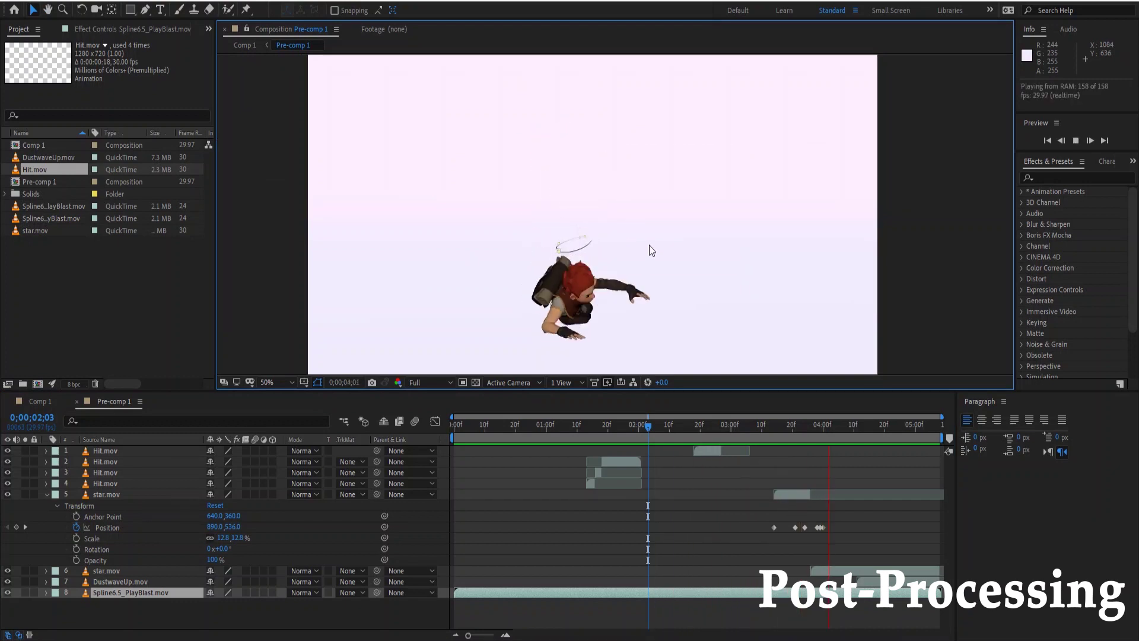
key("space")
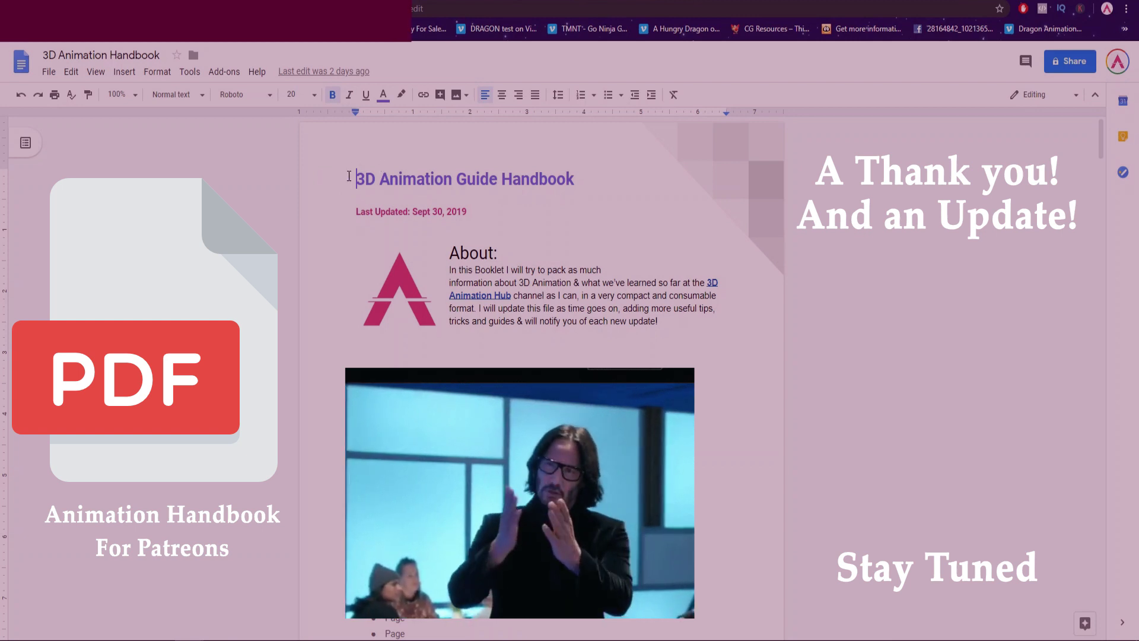
left_click_drag(349, 176, 593, 181)
left_click(597, 183)
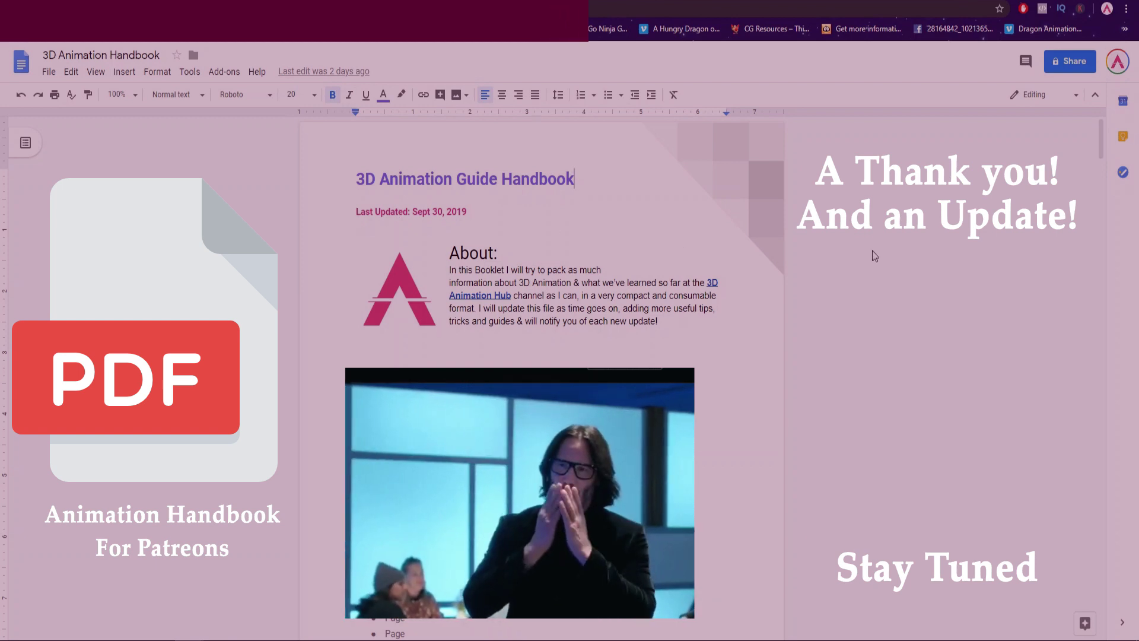
scroll(847, 310, "down", 8)
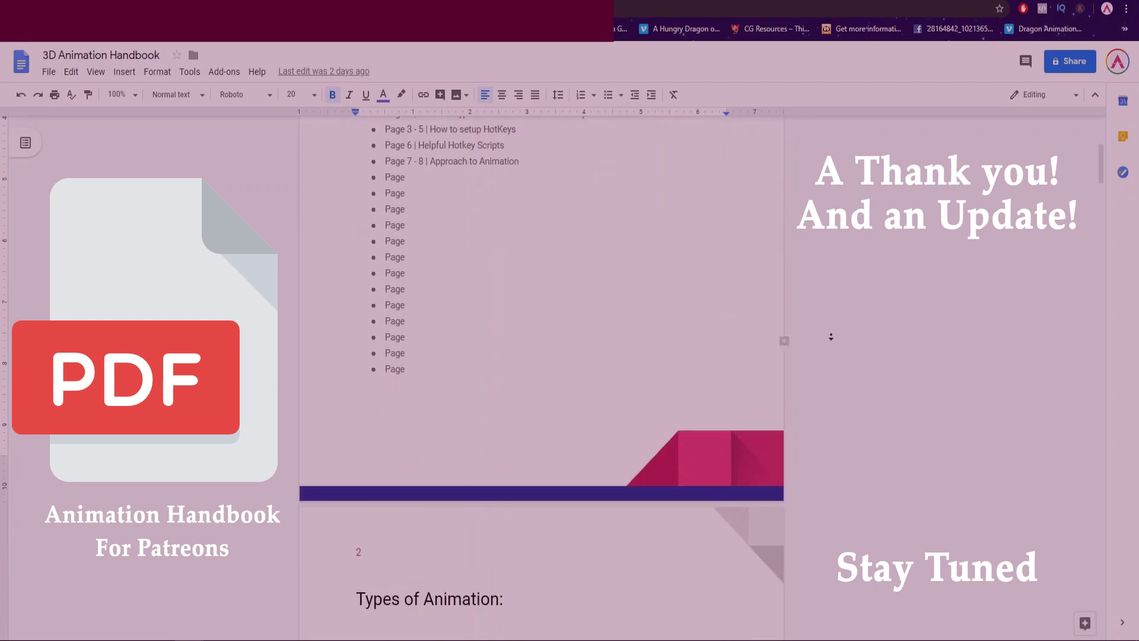
scroll(837, 353, "down", 6)
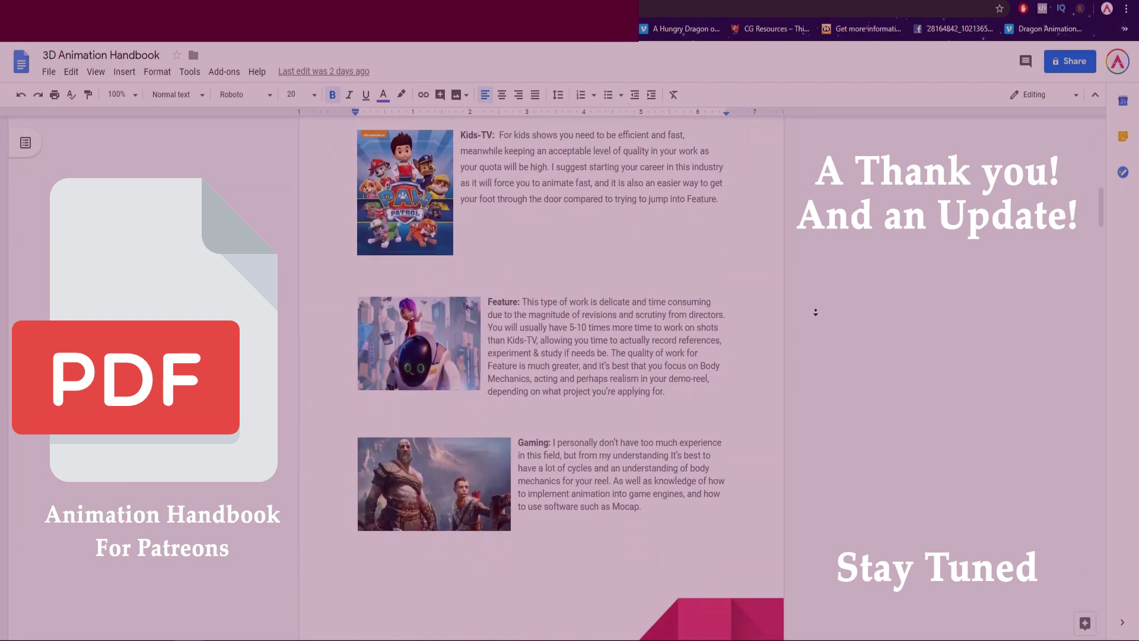
scroll(818, 320, "down", 10)
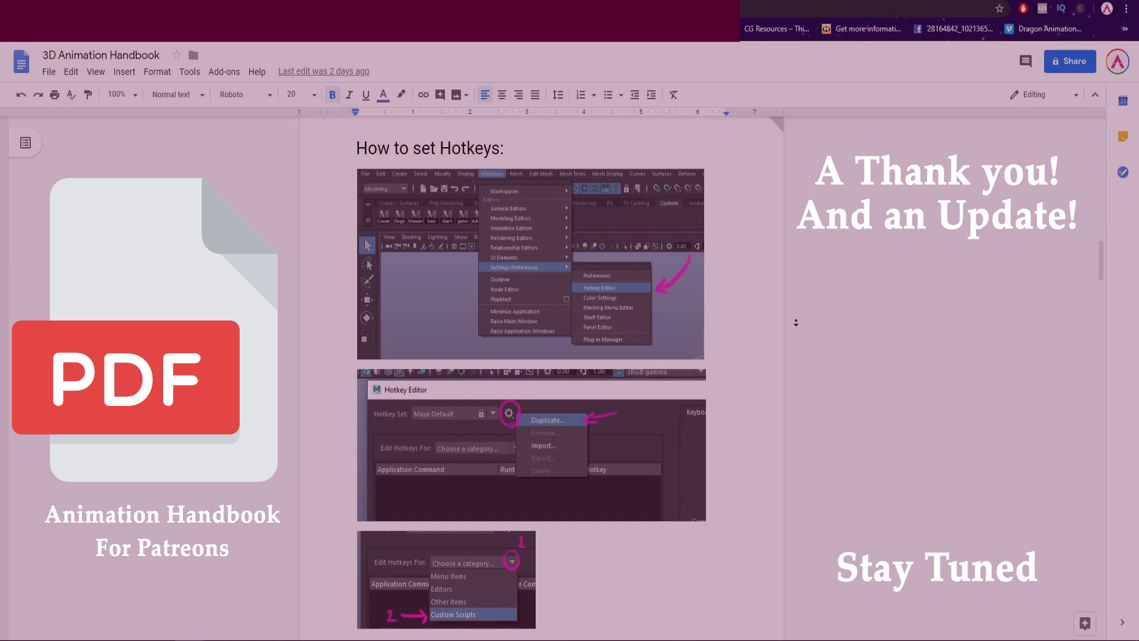
scroll(795, 323, "down", 4)
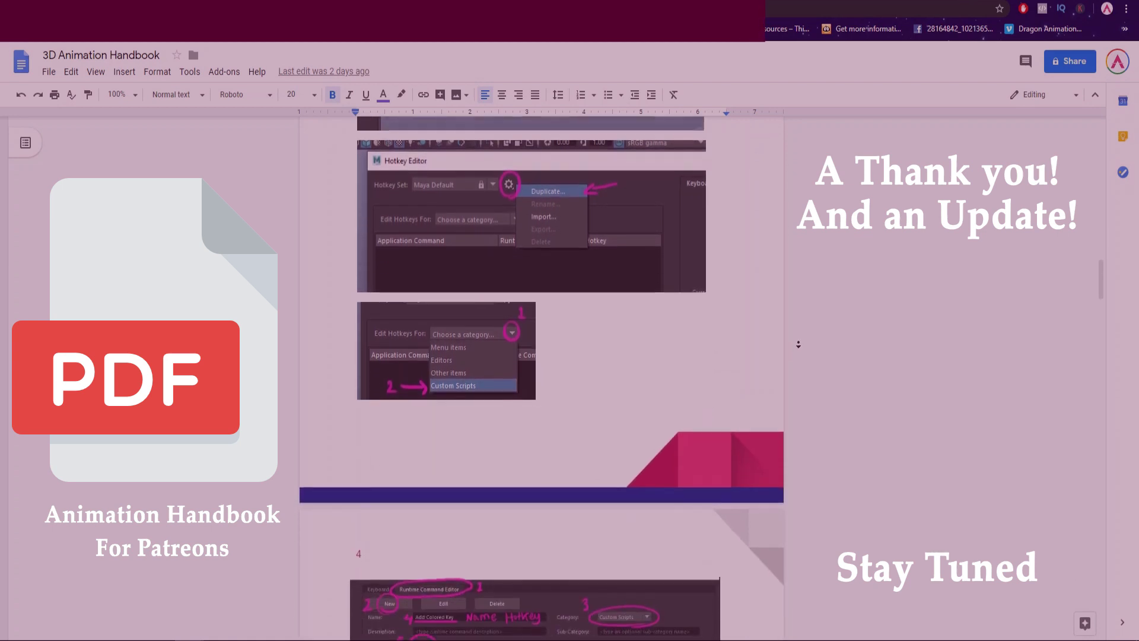
scroll(799, 344, "down", 20)
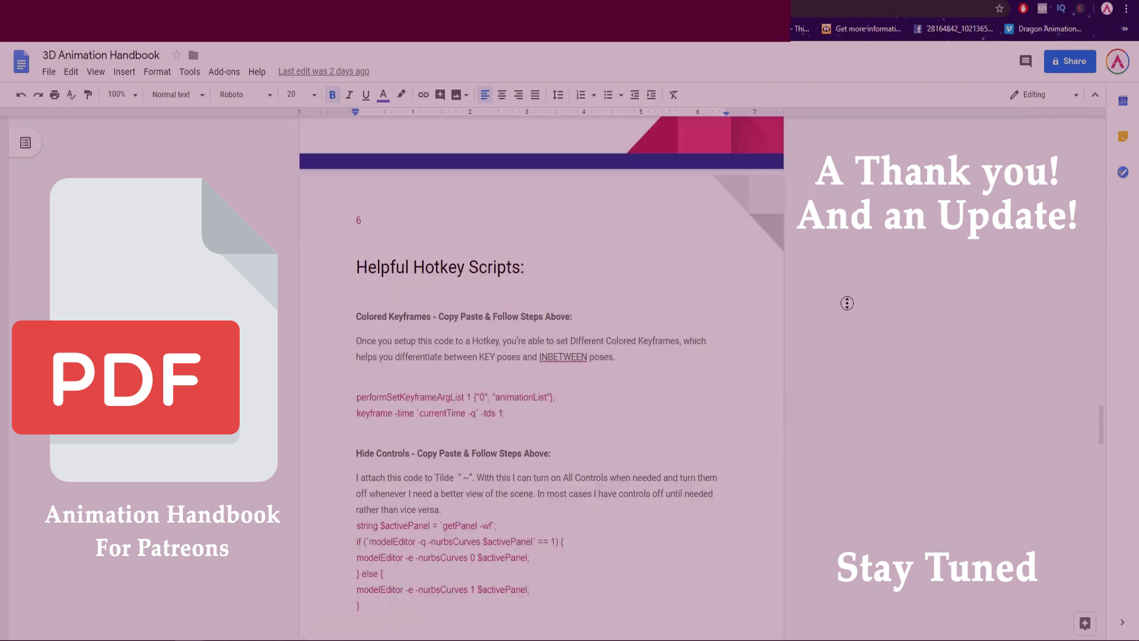
scroll(849, 305, "down", 3)
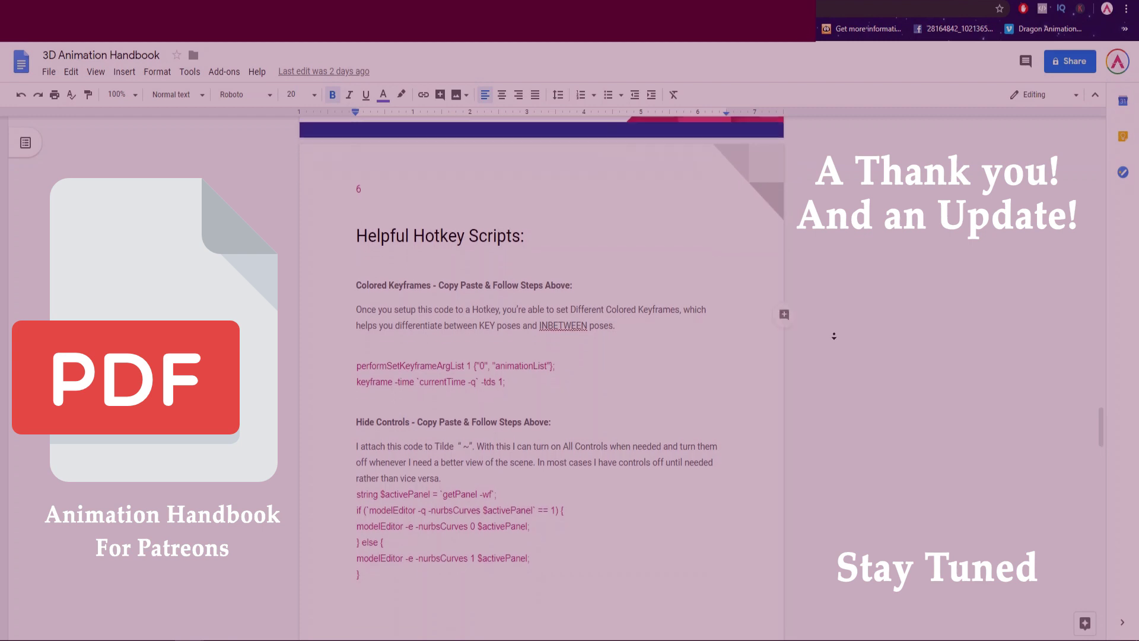
scroll(814, 329, "down", 8)
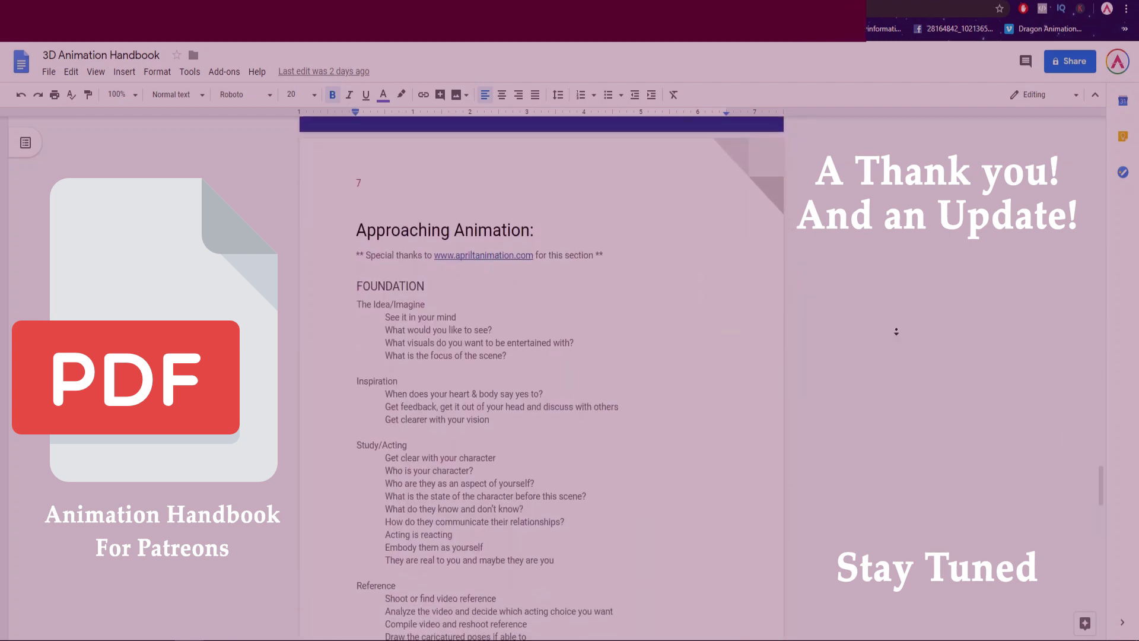
scroll(894, 331, "down", 10)
scroll(879, 359, "down", 6)
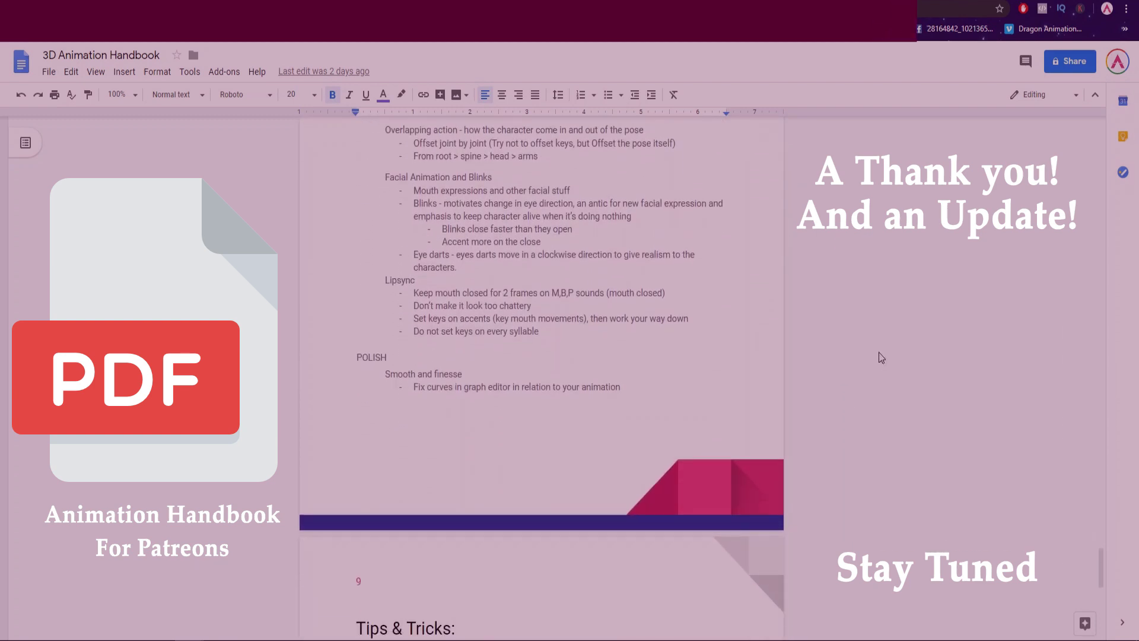
scroll(881, 358, "down", 8)
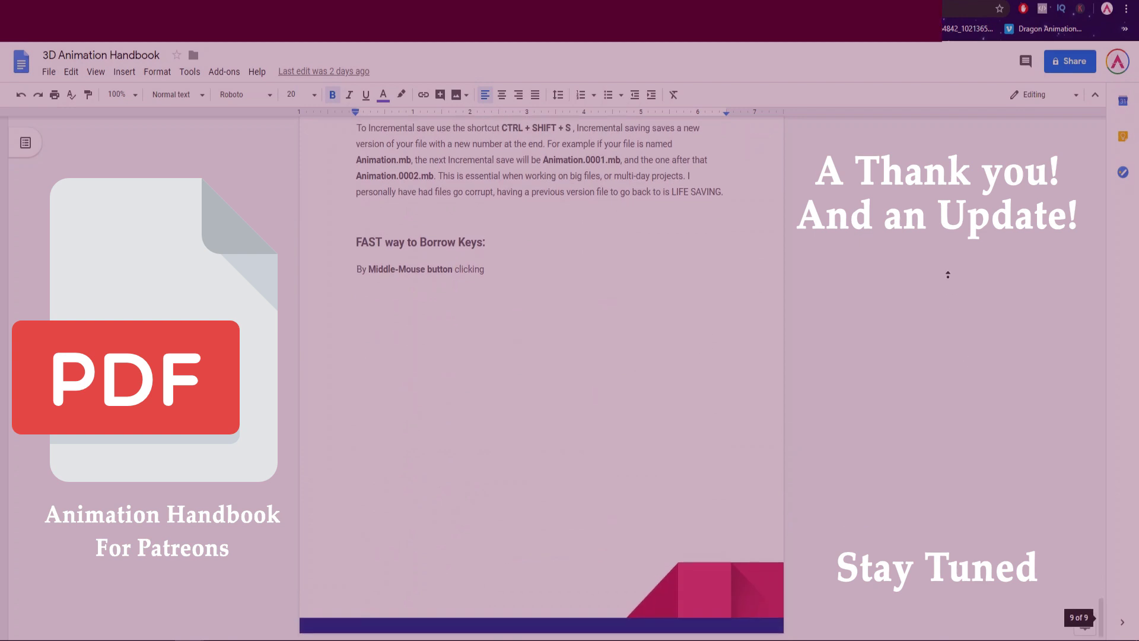
scroll(941, 224, "up", 9)
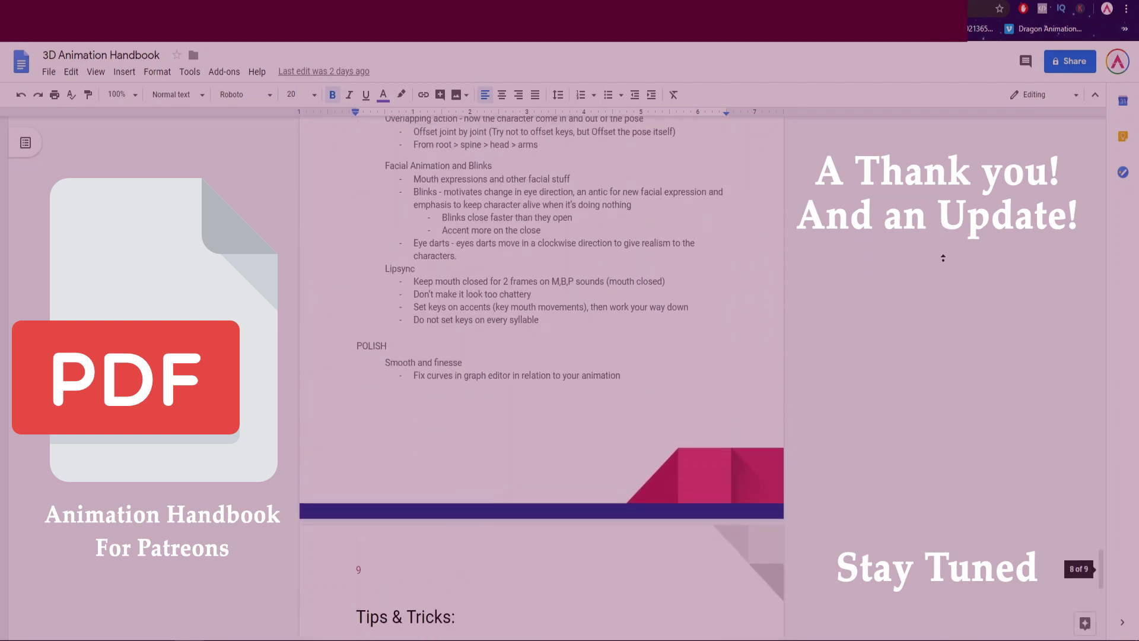
scroll(939, 277, "up", 8)
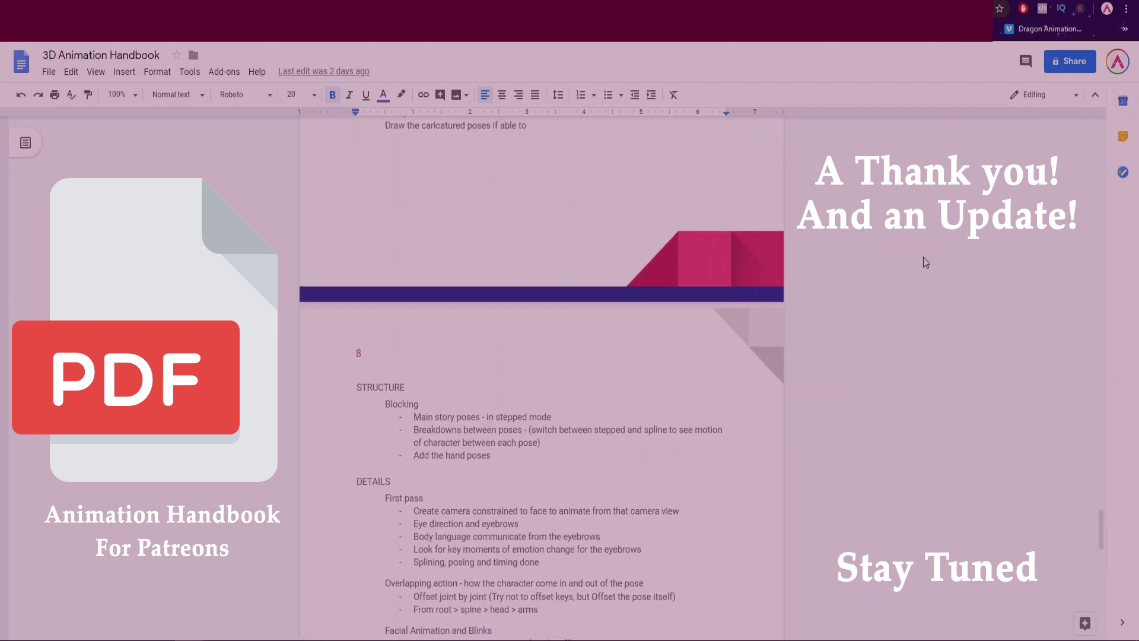
scroll(902, 412, "up", 9)
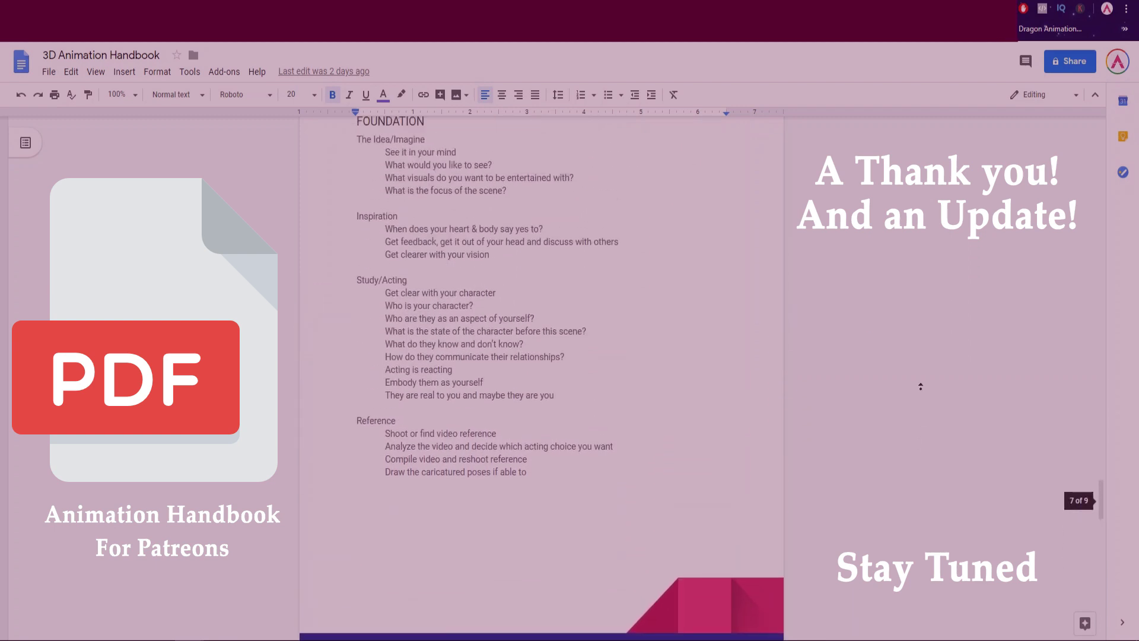
scroll(917, 384, "up", 3)
scroll(905, 467, "up", 20)
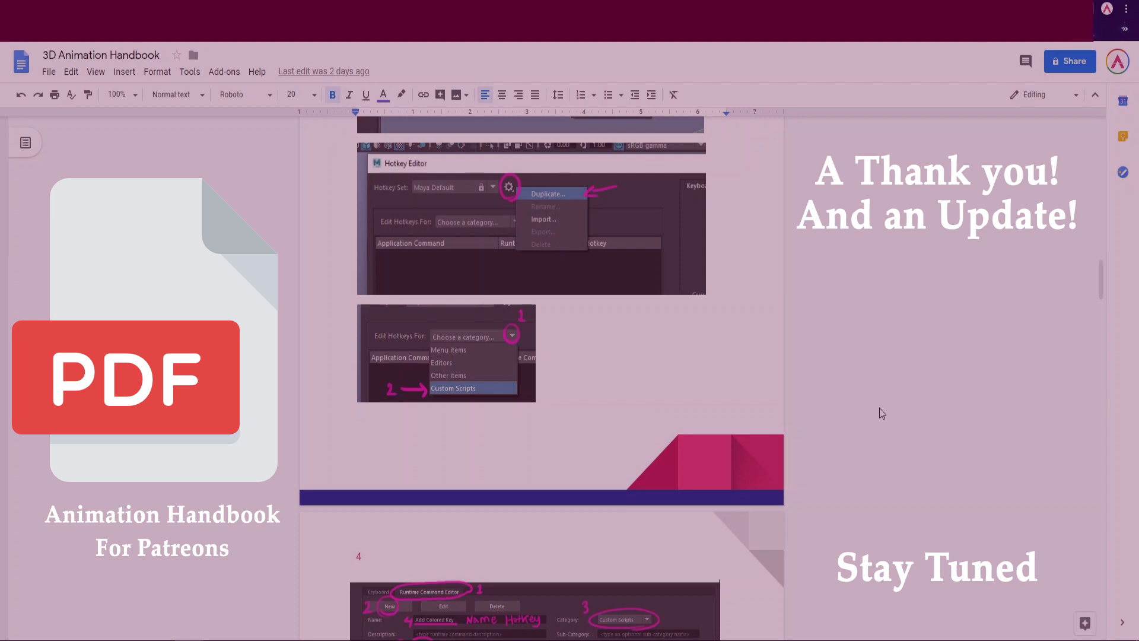
scroll(841, 367, "up", 4)
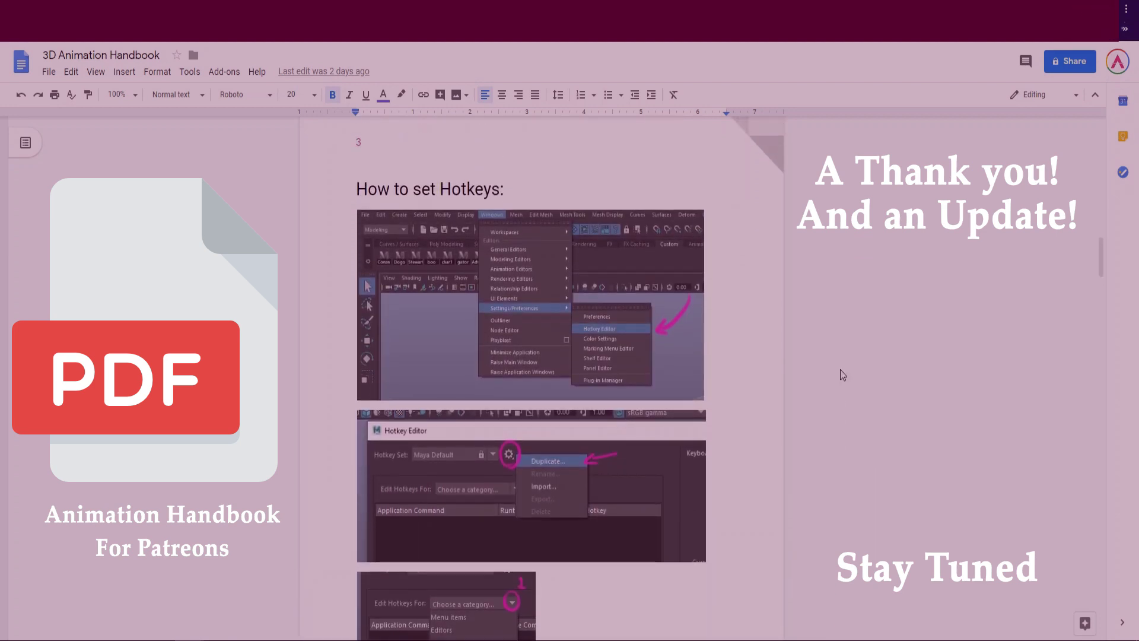
scroll(841, 366, "down", 1)
scroll(841, 367, "up", 1)
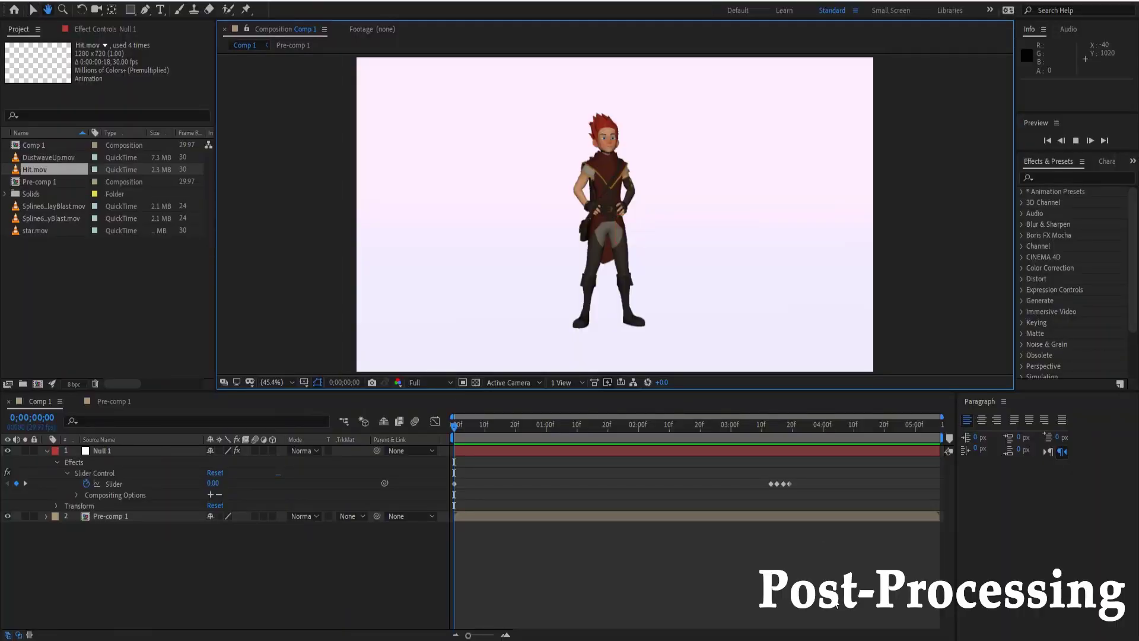
key("space")
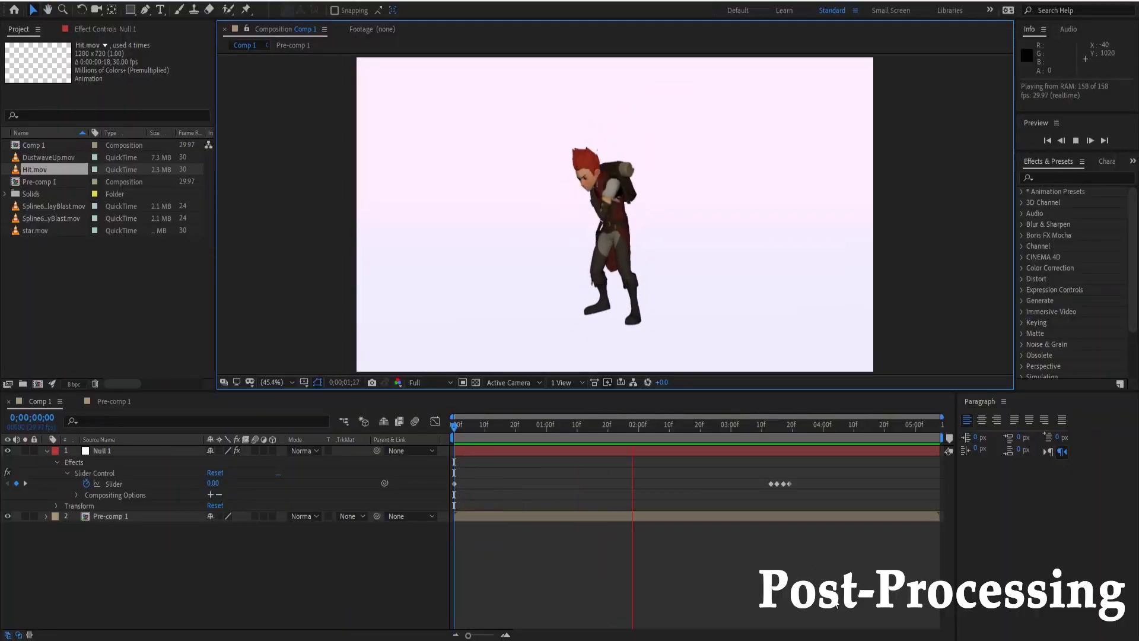